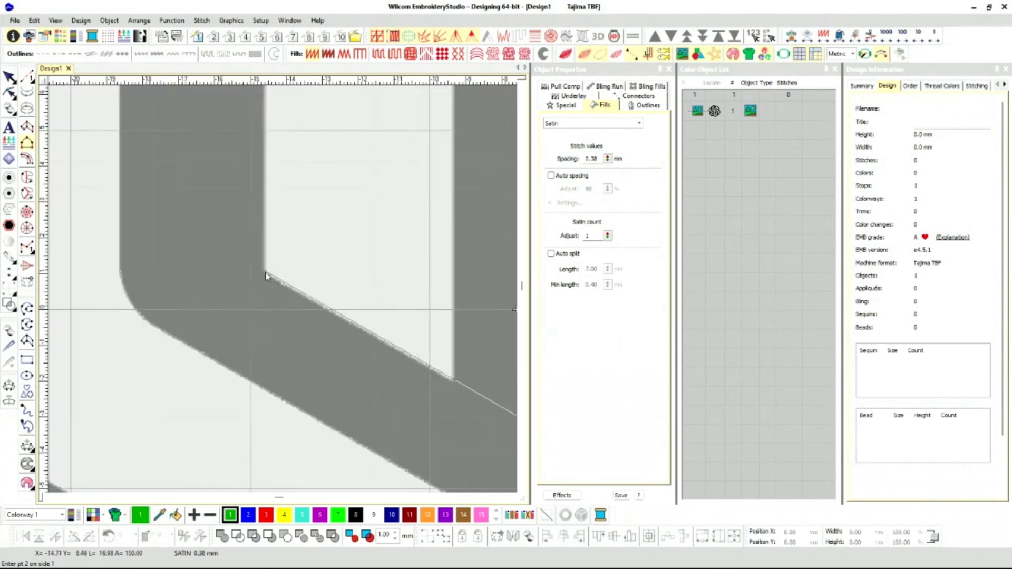
# Step: Digitize the diagonal bar of the upper-left petal as a closed satin shape with 0.38 mm spacing
pyautogui.scroll(-3, 289, 293)
pyautogui.scroll(5, 284, 291)
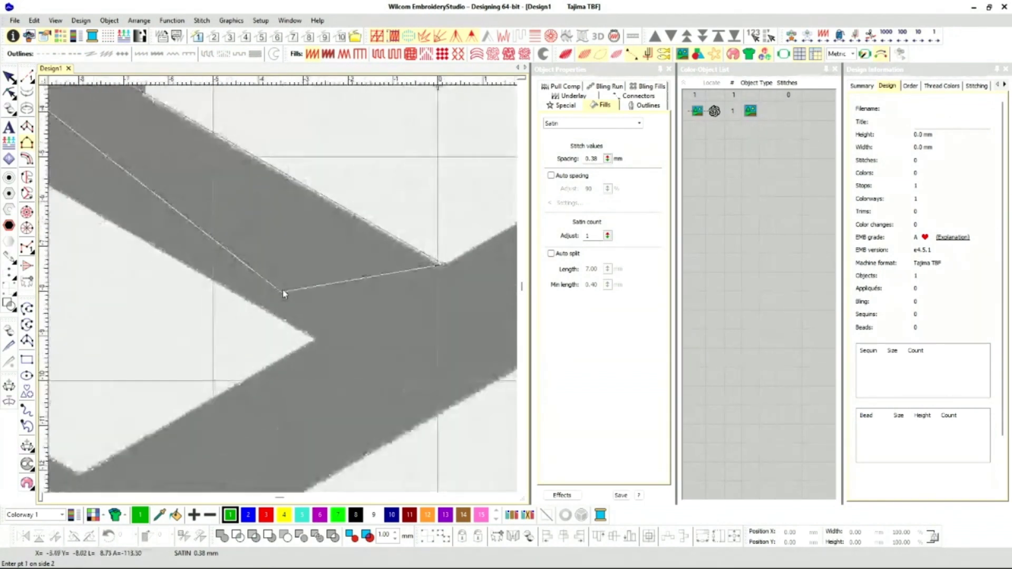
pyautogui.click(326, 350)
pyautogui.scroll(-3, 293, 337)
pyautogui.scroll(4, 227, 248)
pyautogui.click(276, 316)
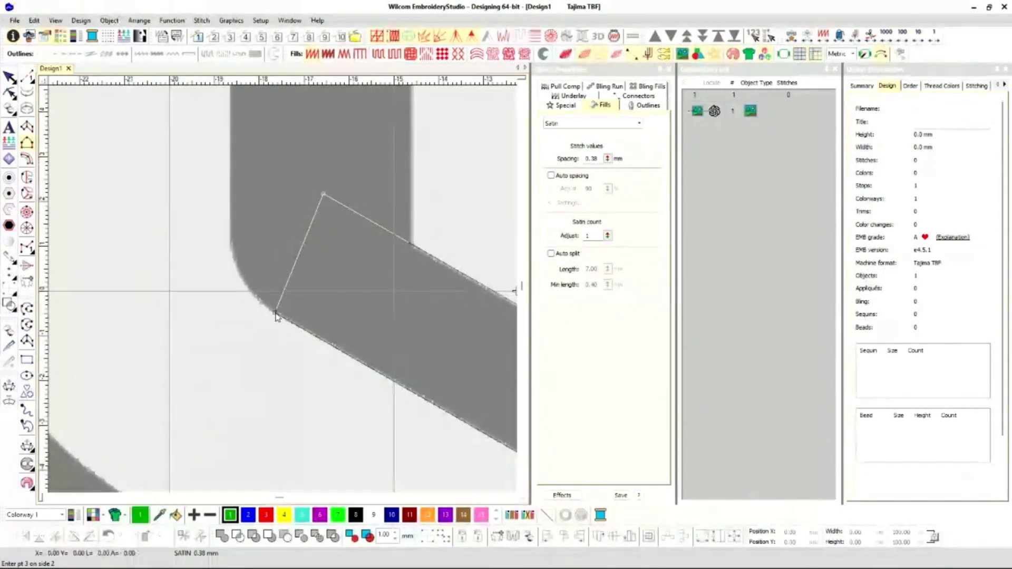
pyautogui.scroll(-3, 316, 153)
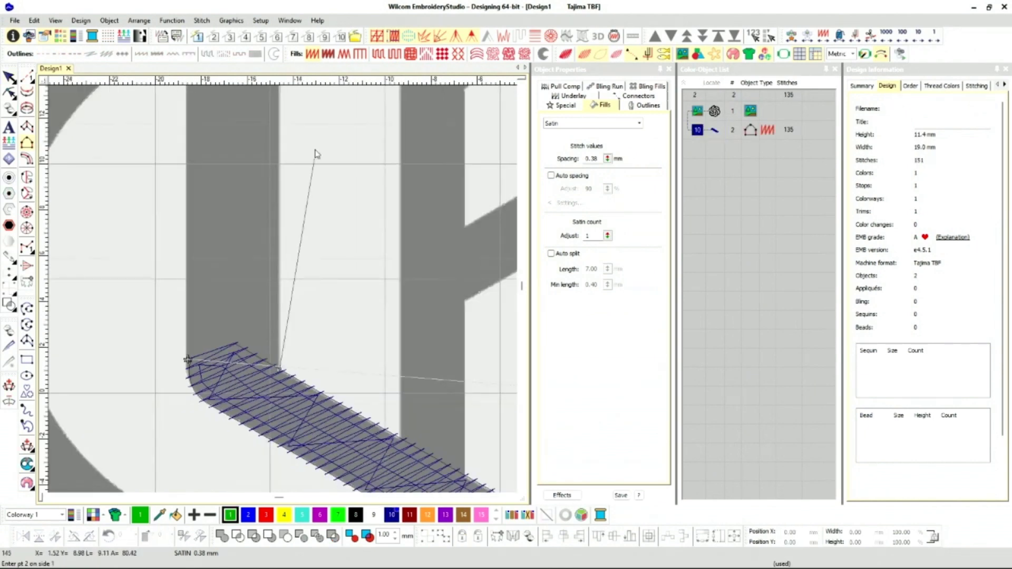
# Step: Trace the inner edge of the upper-left petal's arch as the first side of a second satin shape
pyautogui.scroll(4, 249, 253)
pyautogui.click(419, 133)
pyautogui.click(504, 143)
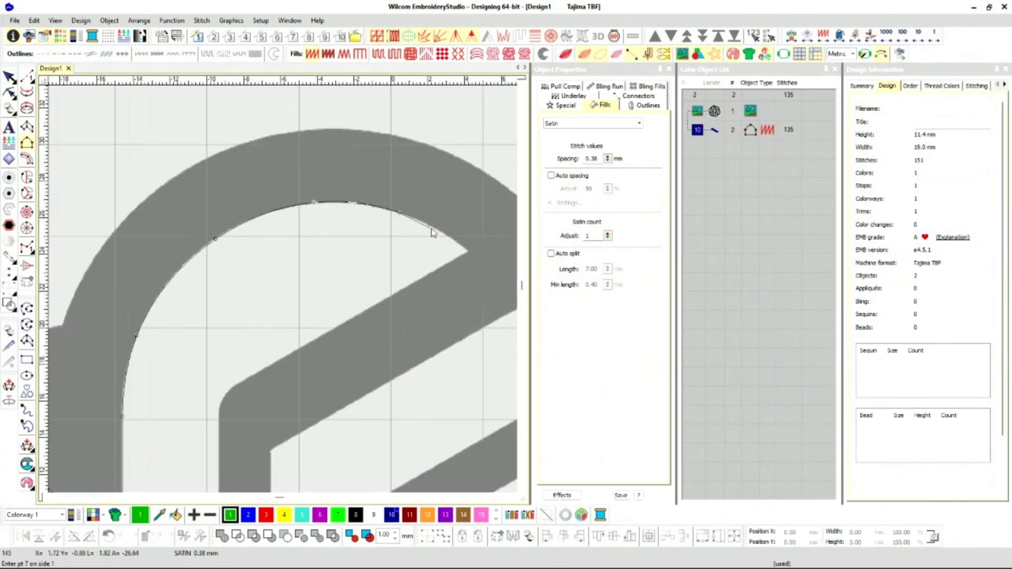
pyautogui.click(464, 245)
pyautogui.scroll(2, 464, 245)
pyautogui.click(275, 287)
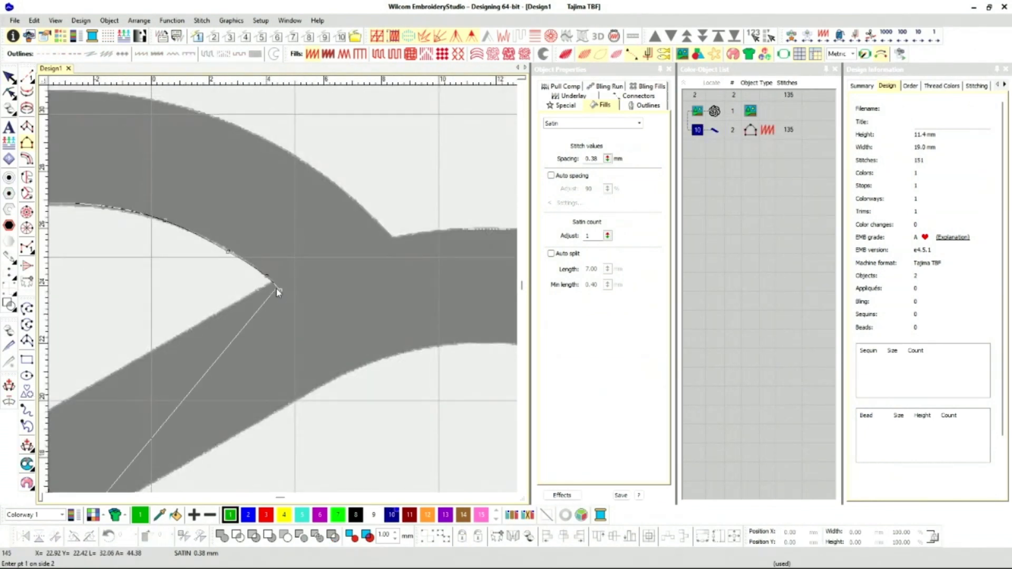
# Step: Trace the second side of the arch along the outer corner and up the straight vertical edge
pyautogui.scroll(-4, 290, 290)
pyautogui.scroll(5, 158, 457)
pyautogui.click(222, 411)
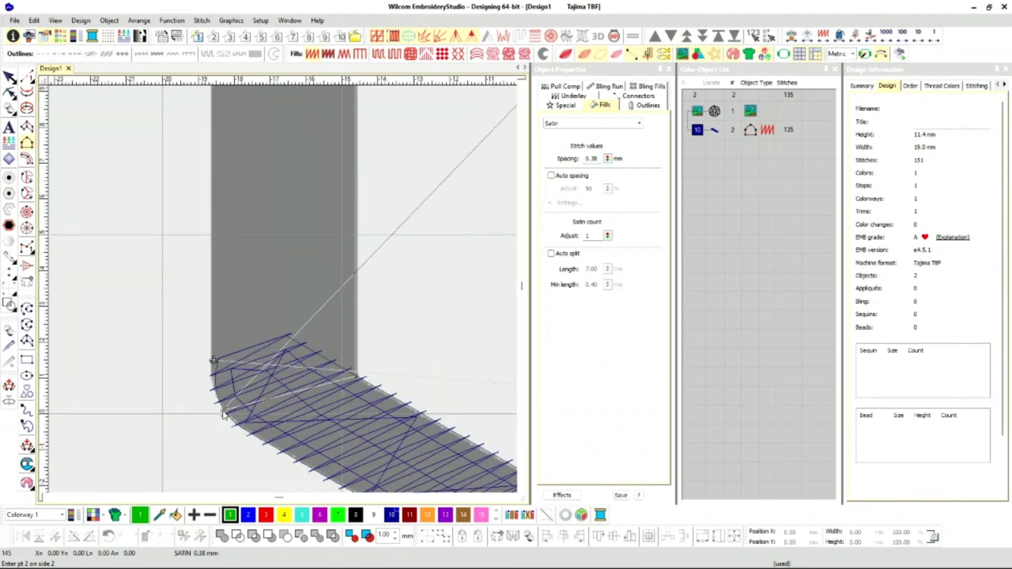
pyautogui.rightClick(214, 389)
pyautogui.click(213, 355)
pyautogui.scroll(-3, 213, 355)
pyautogui.scroll(2, 284, 142)
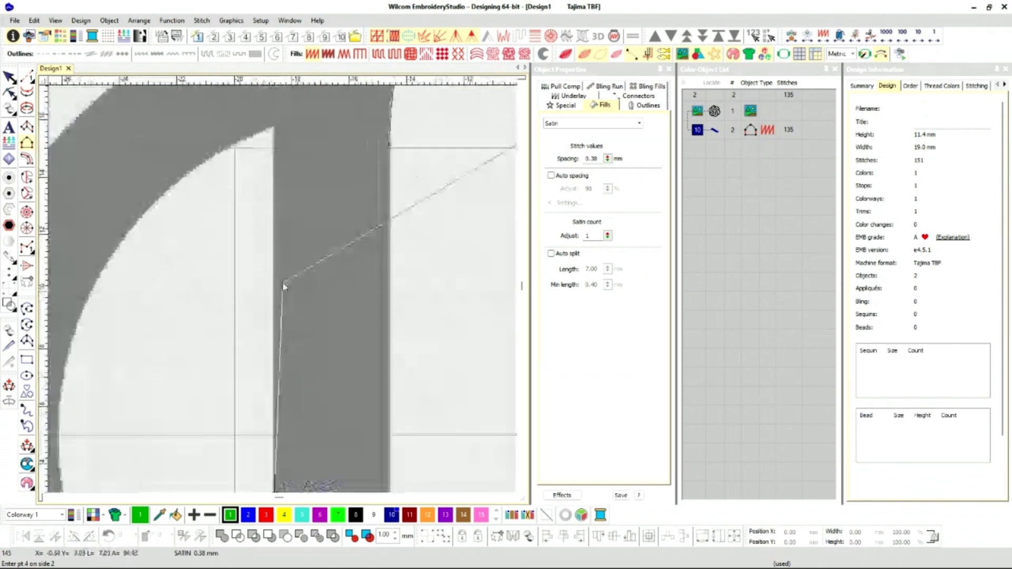
pyautogui.click(283, 286)
pyautogui.scroll(-1, 283, 286)
pyautogui.scroll(-1, 275, 110)
pyautogui.scroll(1, 301, 104)
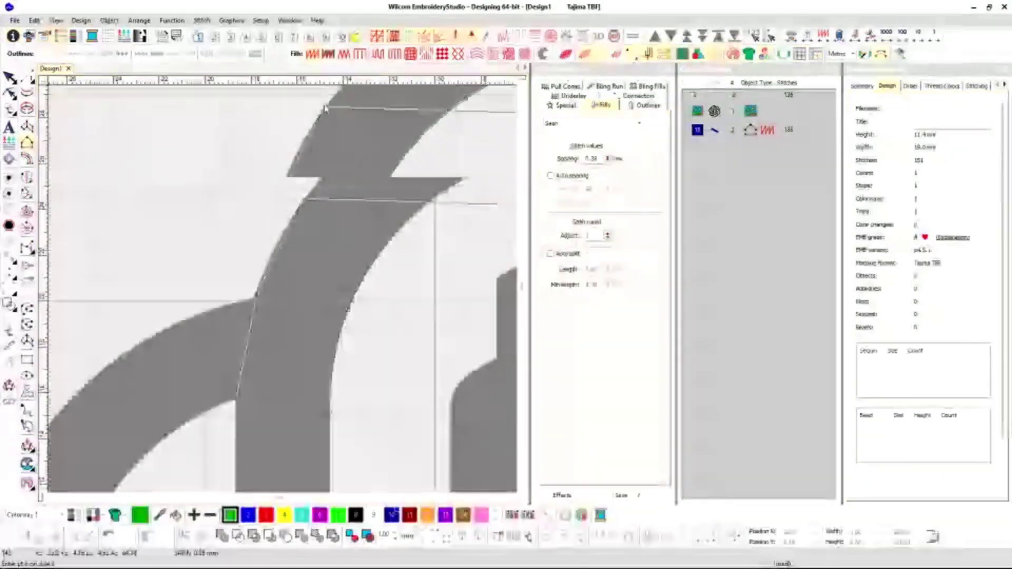
# Step: Trace the curved outer edge around the top of the arch to its end and generate the satin stitches
pyautogui.rightClick(325, 173)
pyautogui.scroll(-1, 365, 203)
pyautogui.scroll(1, 363, 198)
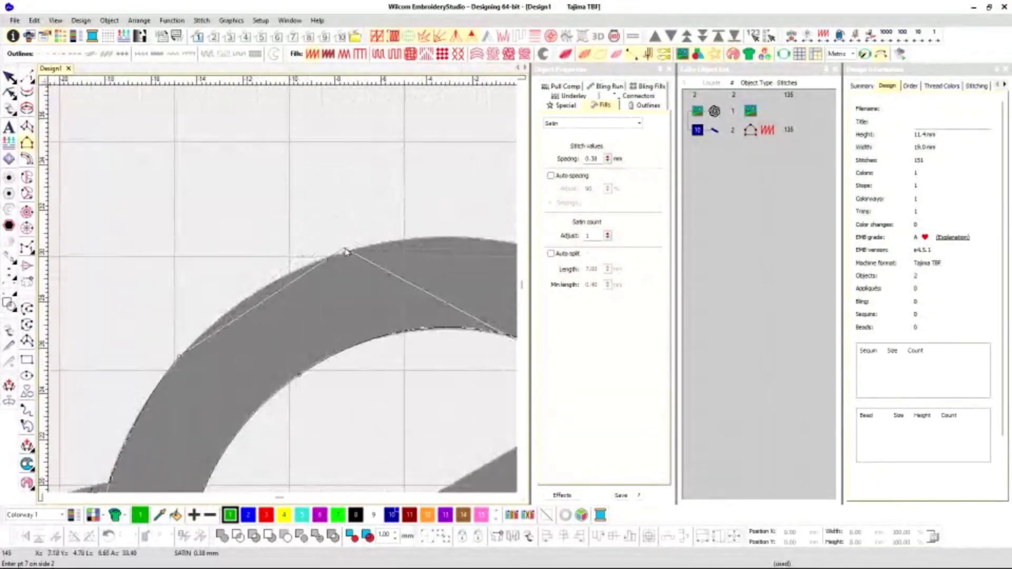
pyautogui.rightClick(350, 252)
pyautogui.scroll(-1, 350, 253)
pyautogui.scroll(1, 353, 263)
pyautogui.rightClick(452, 285)
pyautogui.scroll(-1, 455, 288)
pyautogui.scroll(1, 463, 297)
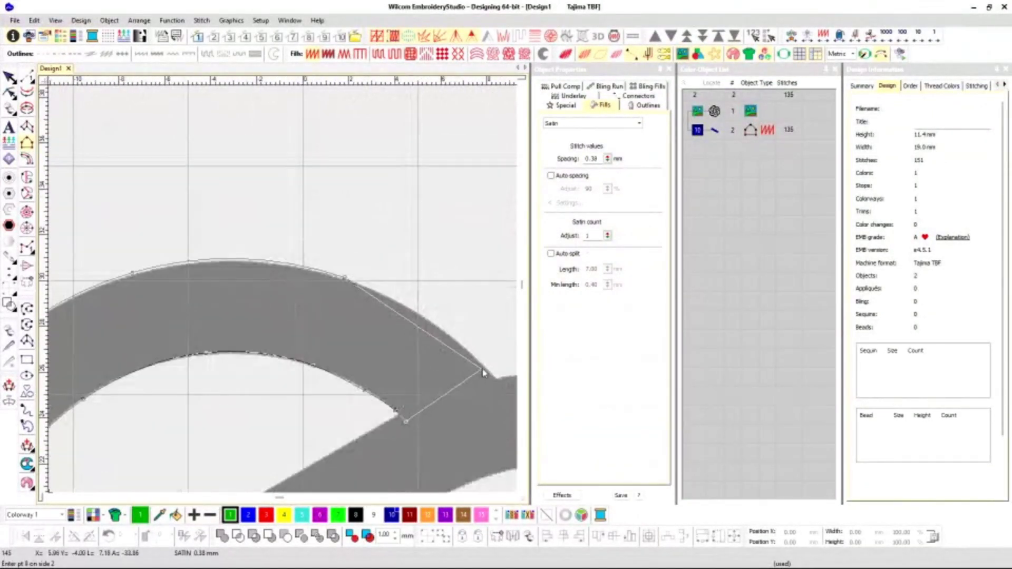
pyautogui.rightClick(460, 343)
pyautogui.scroll(-1, 466, 351)
pyautogui.scroll(1, 393, 340)
pyautogui.click(395, 333)
pyautogui.press('Return')
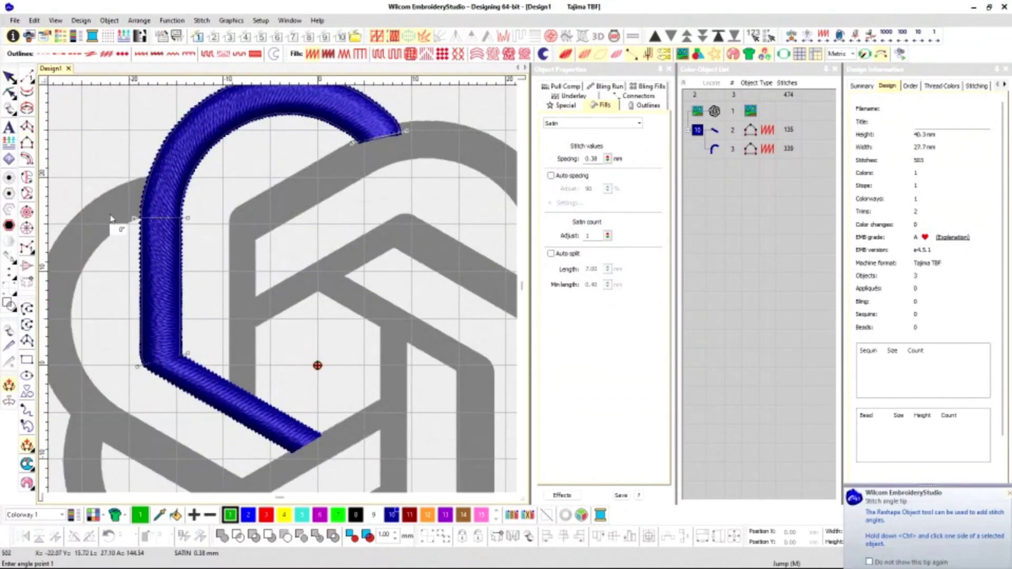
# Step: Set stitch angles across the arch and digitize a 2.50 mm run line along the adjoining petal's band
pyautogui.click(244, 152)
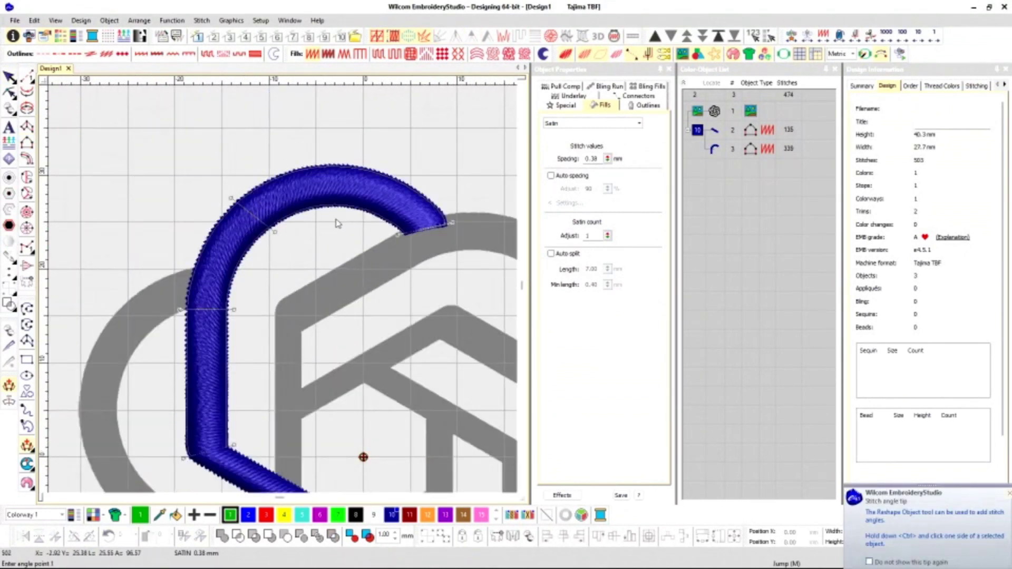
pyautogui.press('h')
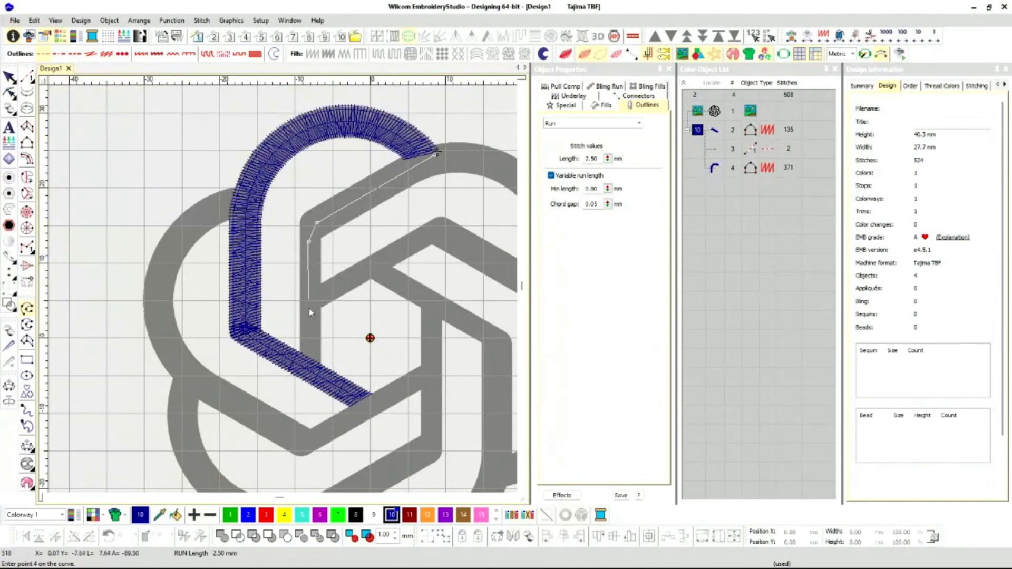
pyautogui.press('Return')
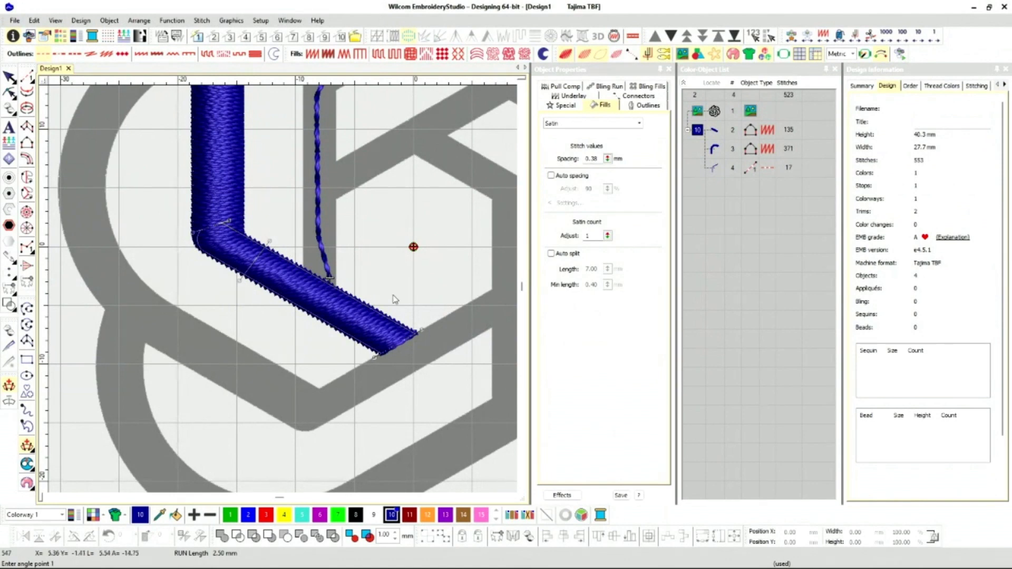
# Step: Refine the stitch angles on the diagonal bar and preview the sew-out of the branched petal
pyautogui.press('h')
pyautogui.press('Escape')
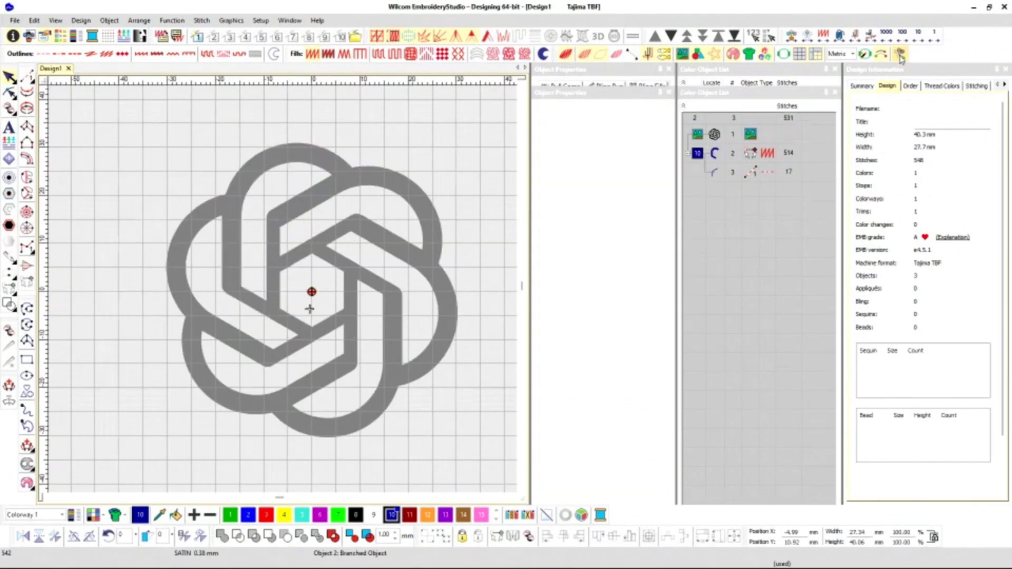
pyautogui.click(900, 54)
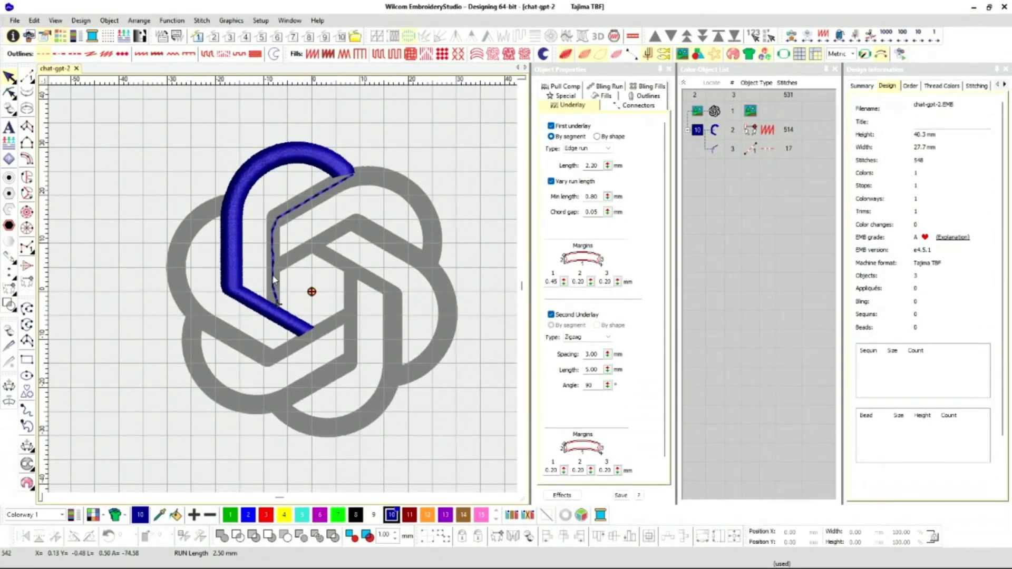
# Step: Duplicate the petal together with its run line and recolor the copy to black, color 8
pyautogui.click(714, 130)
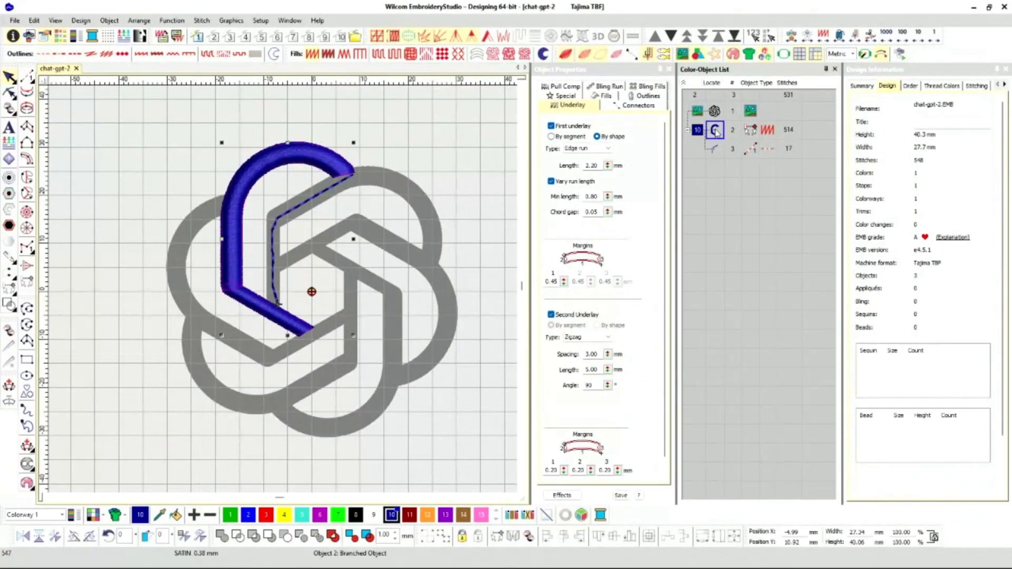
pyautogui.keyDown('ctrl'); pyautogui.click(715, 150); pyautogui.keyUp('ctrl')
pyautogui.hotkey('ctrl', 'd')
pyautogui.click(356, 515)
# Step: Rotate the black copy clockwise and move it onto the second petal of the artwork
pyautogui.press('Right')
pyautogui.press('Right')
pyautogui.press('Right')
pyautogui.press('Right')
pyautogui.press('Right')
pyautogui.press('Right')
pyautogui.press('Right')
pyautogui.press('Right')
pyautogui.press('Right')
pyautogui.press('Right')
pyautogui.press('Right')
pyautogui.press('Right')
pyautogui.press('Right')
pyautogui.press('Right')
pyautogui.press('Right')
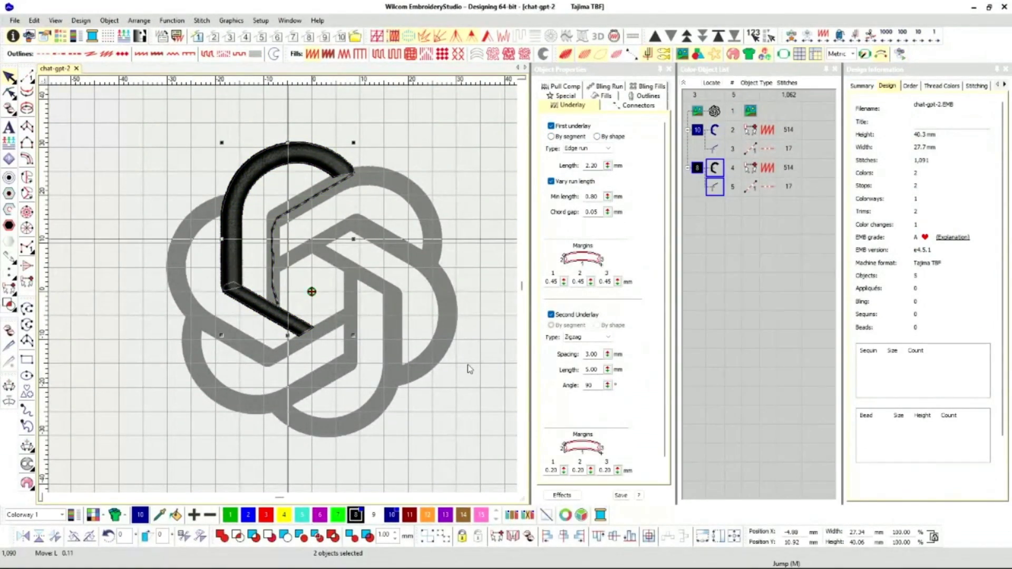
pyautogui.moveTo(393, 142); pyautogui.dragTo(455, 248)
pyautogui.press('Right')
pyautogui.press('Right')
pyautogui.press('Right')
pyautogui.press('Right')
pyautogui.press('Right')
pyautogui.press('Right')
pyautogui.press('Right')
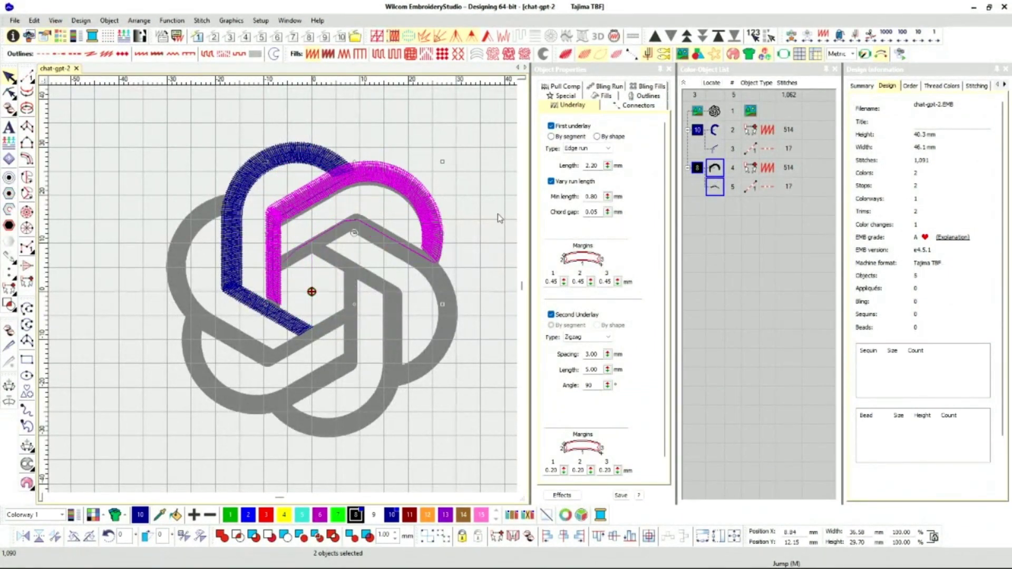
# Step: Nudge the black copy down in small increments to align it with the second petal's edges
pyautogui.scroll(5, 291, 227)
pyautogui.scroll(4, 267, 421)
pyautogui.press('Down')
pyautogui.press('Down')
pyautogui.press('Down')
pyautogui.press('Down')
pyautogui.press('Down')
pyautogui.press('Down')
pyautogui.press('Down')
pyautogui.press('Down')
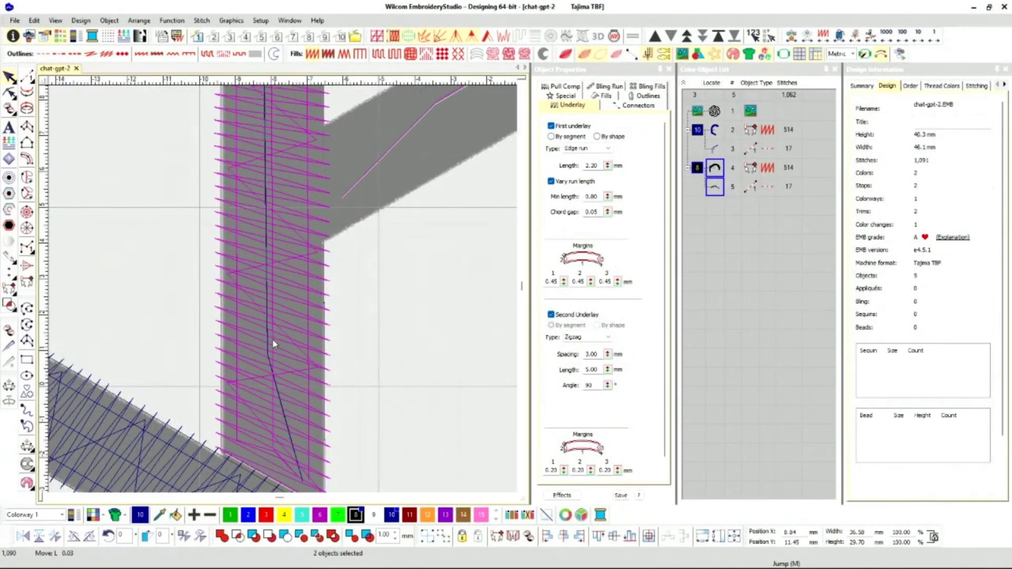
pyautogui.scroll(-4, 272, 343)
pyautogui.scroll(3, 289, 289)
pyautogui.scroll(-3, 287, 289)
pyautogui.scroll(2, 285, 293)
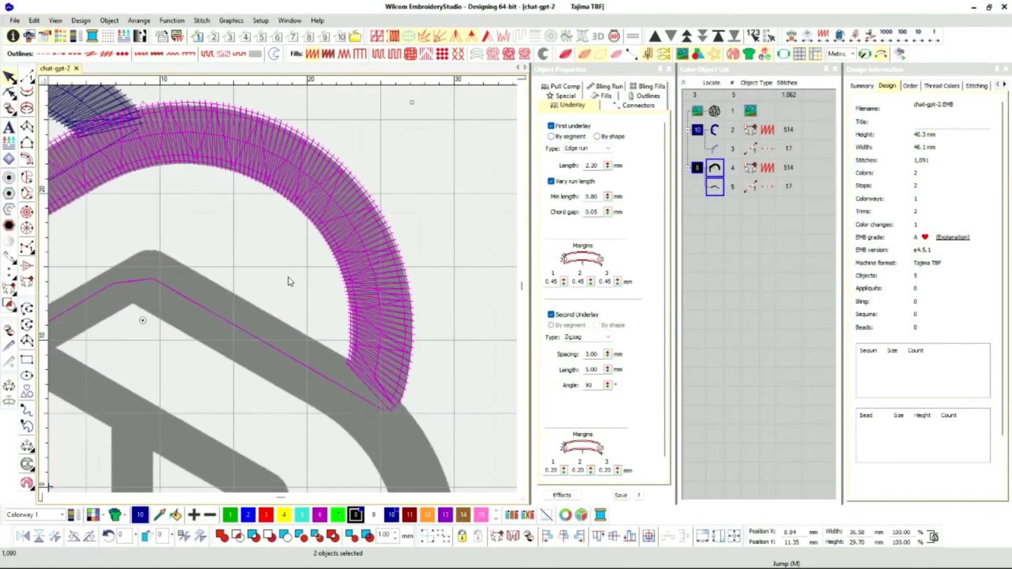
pyautogui.press('Down')
pyautogui.press('Down')
pyautogui.press('Down')
pyautogui.scroll(-2, 195, 255)
pyautogui.scroll(4, 149, 293)
pyautogui.scroll(2, 184, 261)
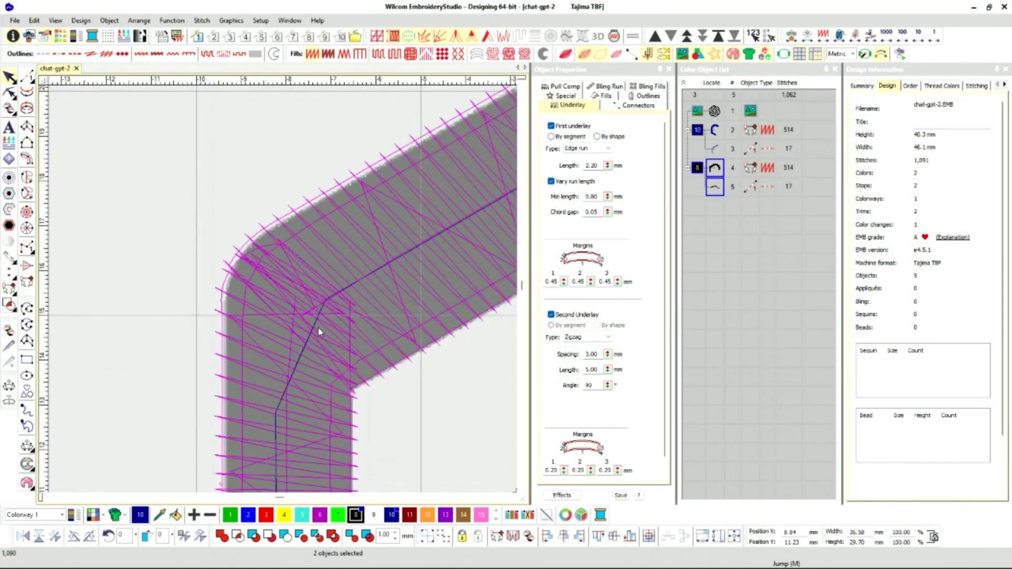
pyautogui.press('Down')
pyautogui.scroll(-3, 334, 340)
pyautogui.scroll(4, 293, 294)
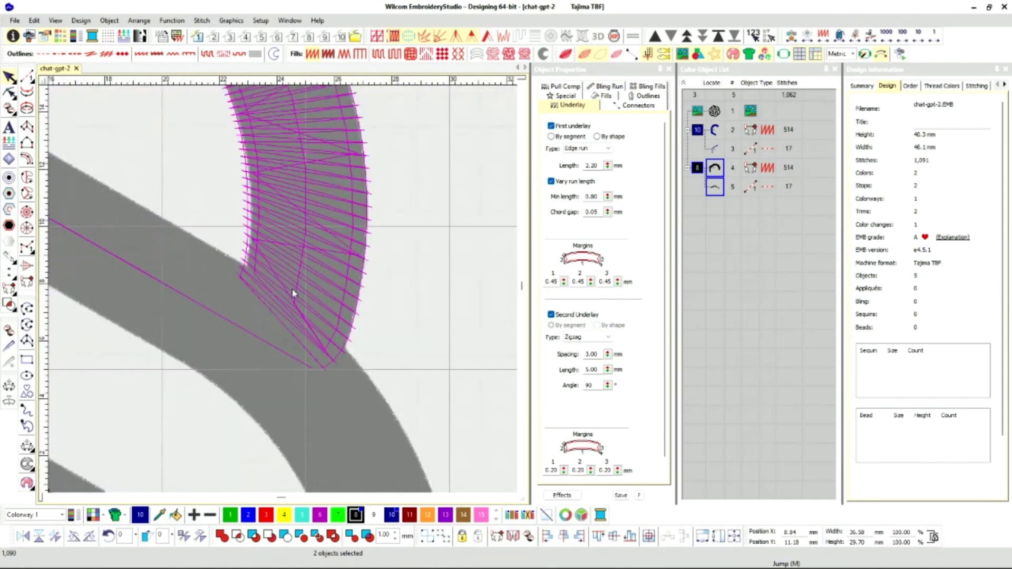
pyautogui.scroll(-2, 289, 251)
pyautogui.scroll(-2, 279, 291)
pyautogui.scroll(2, 291, 246)
pyautogui.scroll(-2, 311, 338)
pyautogui.scroll(-1, 402, 400)
# Step: Duplicate the black petal with its run line and recolor the copy to dark red, color 11
pyautogui.press('t')
pyautogui.hotkey('ctrl', 'd')
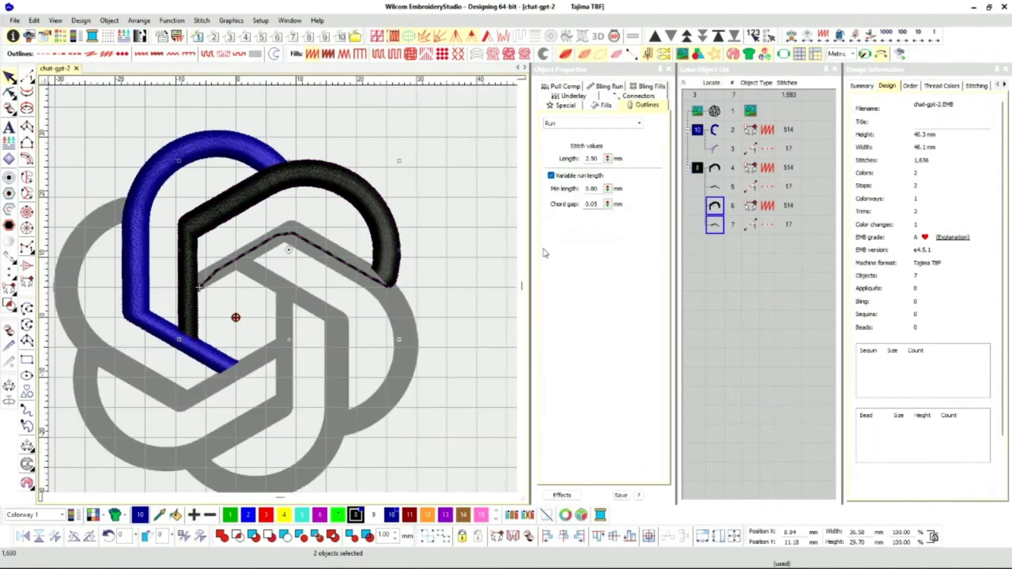
pyautogui.click(410, 516)
# Step: Rotate the red copy clockwise and place it over the third petal of the artwork
pyautogui.moveTo(399, 160); pyautogui.dragTo(440, 311)
pyautogui.moveTo(370, 310); pyautogui.dragTo(402, 389)
pyautogui.scroll(7, 246, 252)
pyautogui.press('t')
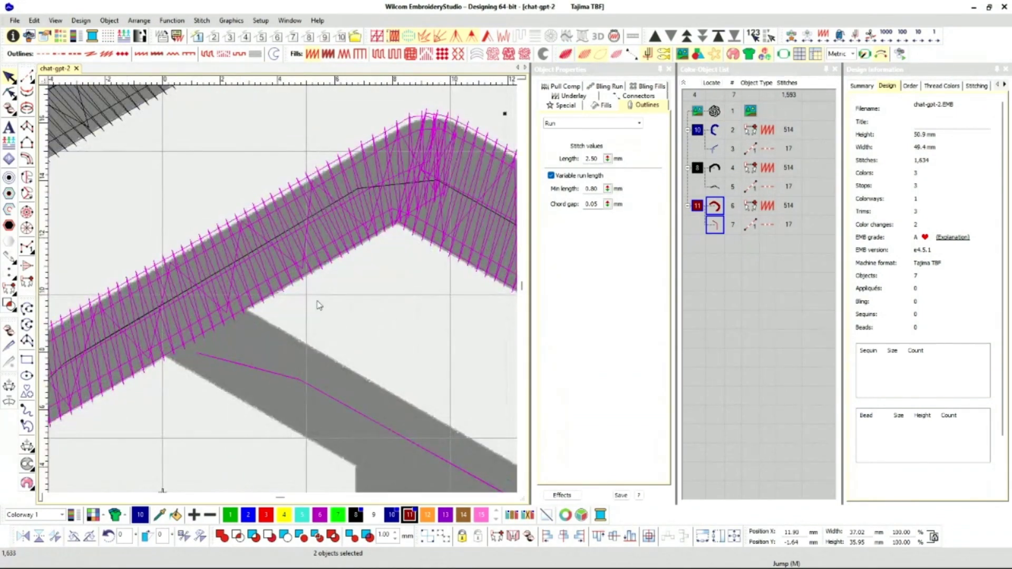
# Step: Nudge the red copy horizontally and vertically to align it with the third petal's edges
pyautogui.press('Left')
pyautogui.press('Down')
pyautogui.press('Down')
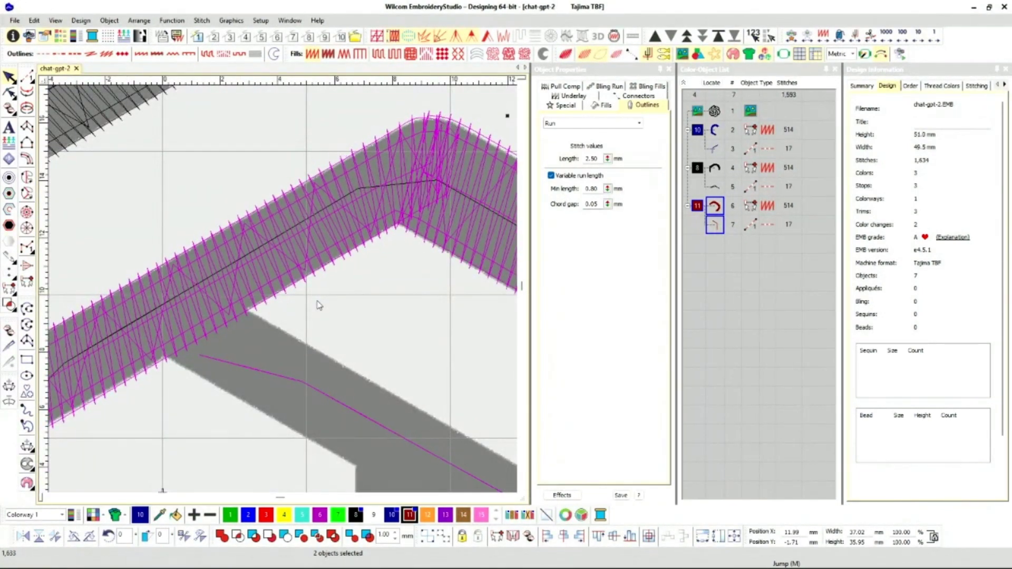
pyautogui.scroll(-4, 318, 304)
pyautogui.scroll(4, 295, 280)
pyautogui.press('Left')
pyautogui.press('Left')
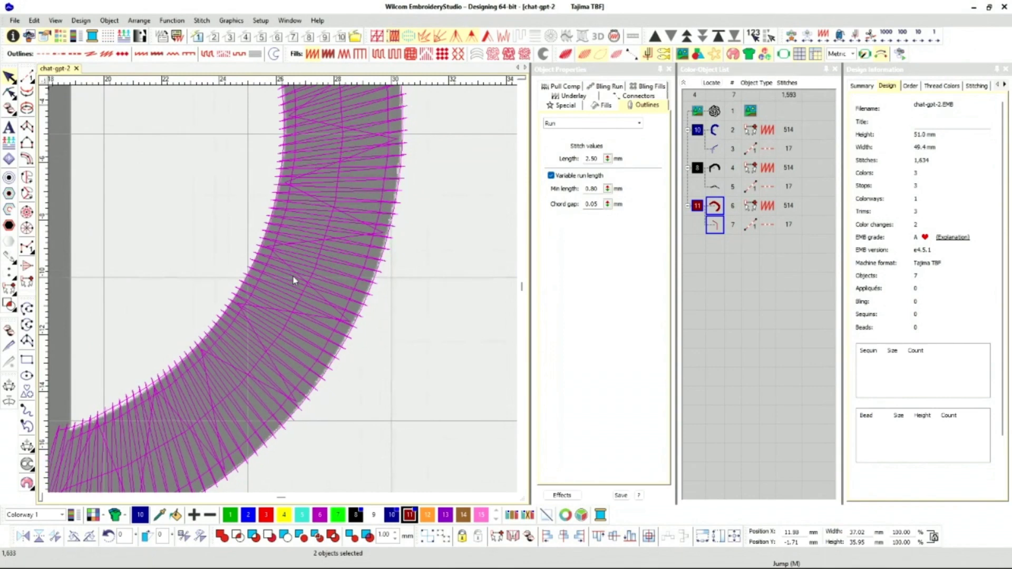
# Step: Duplicate the three petals, recolor the copies to green, color 7, and turn them onto the three uncovered petals
pyautogui.scroll(-5, 292, 276)
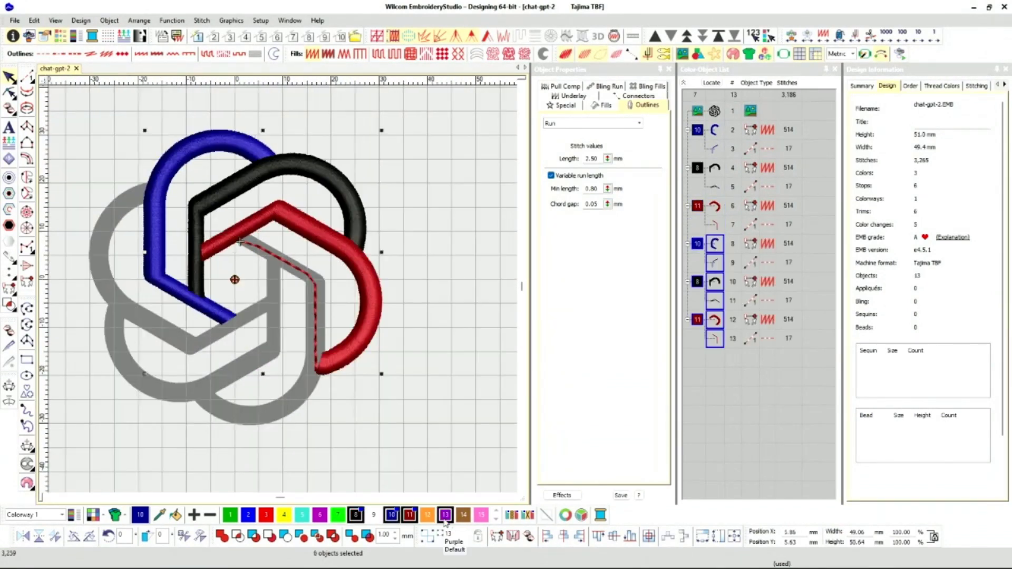
pyautogui.click(338, 515)
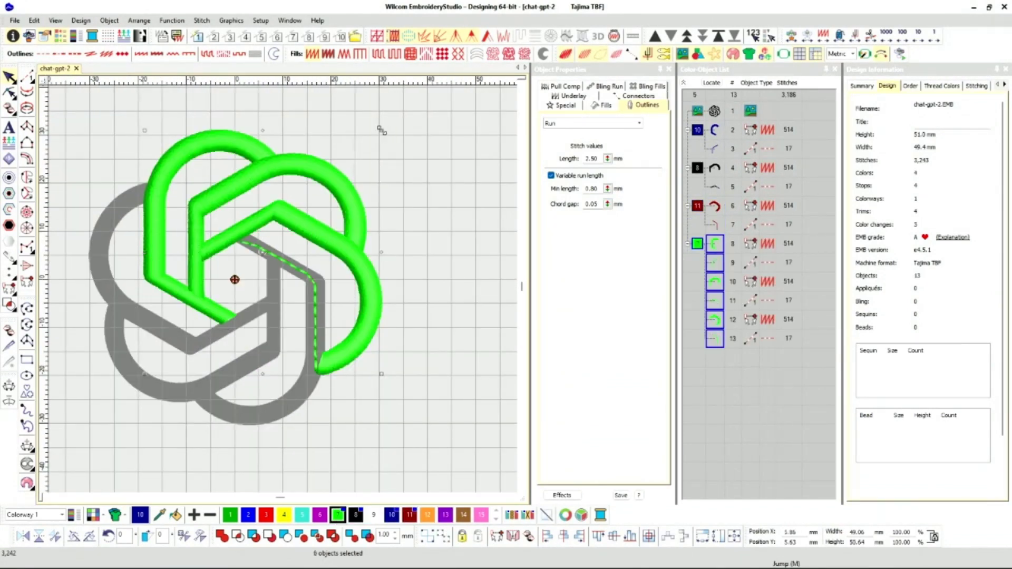
pyautogui.moveTo(382, 131); pyautogui.dragTo(162, 360)
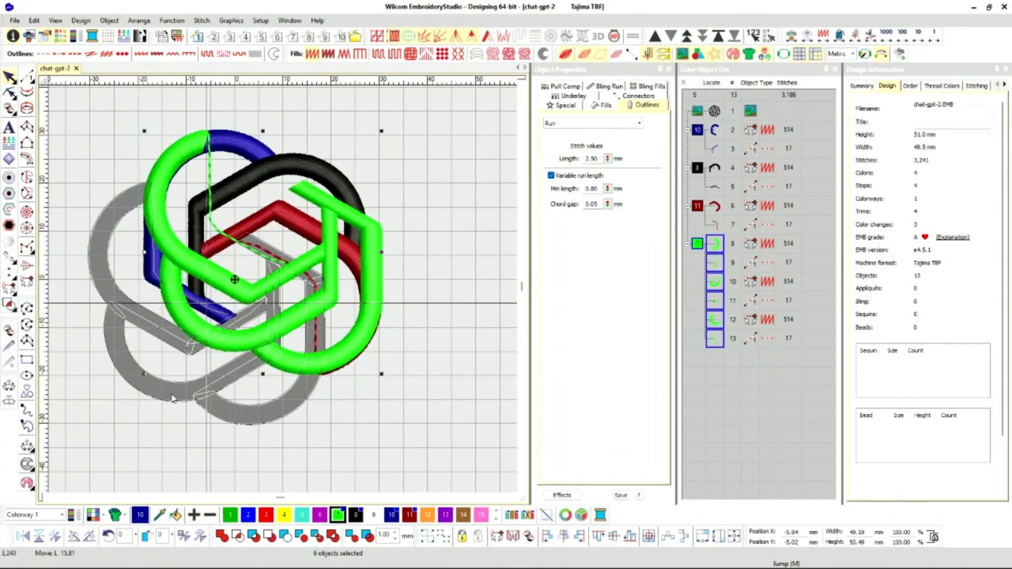
# Step: Nudge the green petals down and right to align them with the artwork
pyautogui.scroll(6, 289, 281)
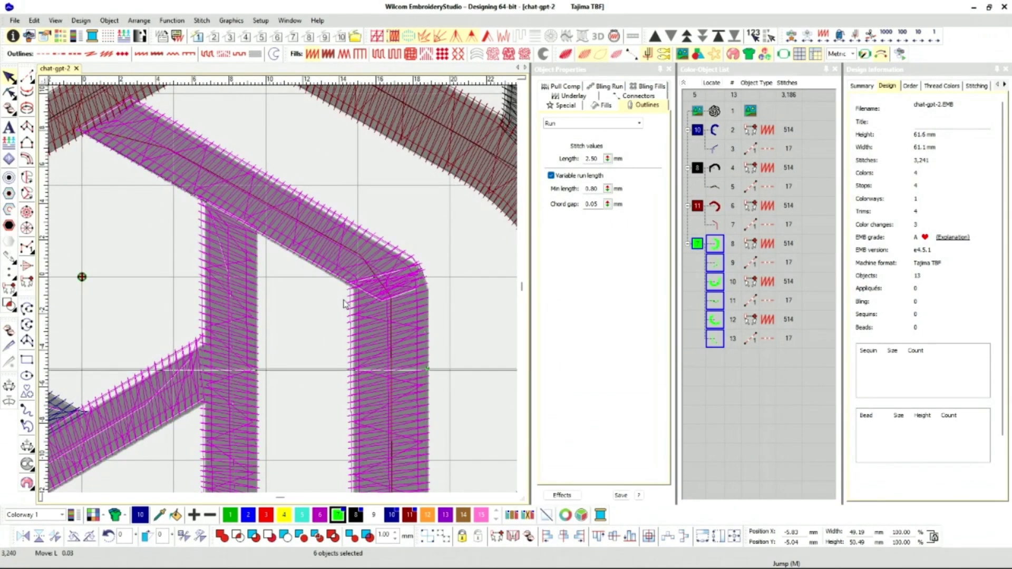
pyautogui.press('Down')
pyautogui.press('Down')
pyautogui.press('Right')
# Step: Recolor all the petals and run lines to dark blue, color 10
pyautogui.hotkey('ctrl', 'a')
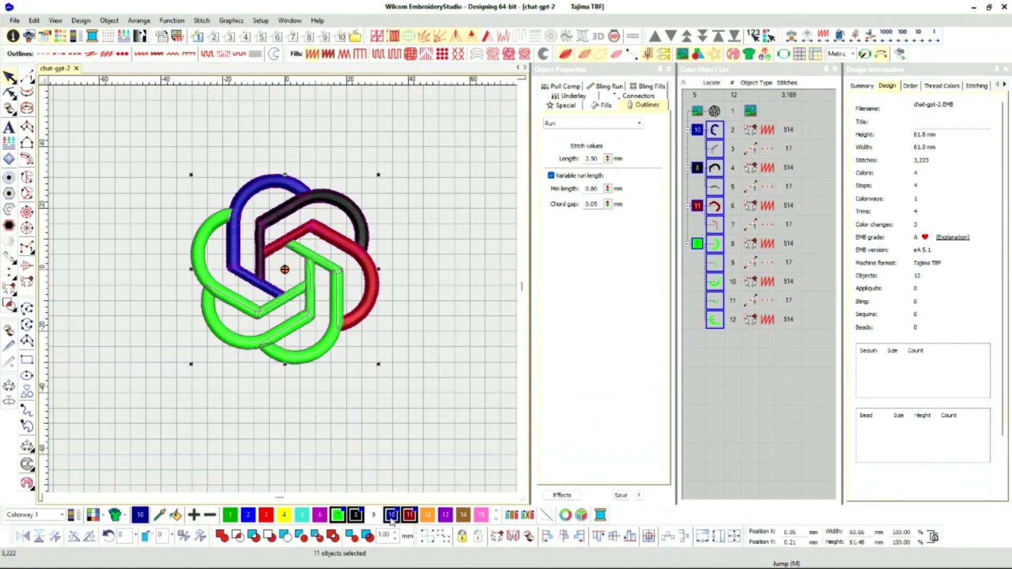
pyautogui.click(391, 514)
pyautogui.press('Escape')
# Step: Play the stitch simulation of the whole logo at a higher speed to check the sewing sequence
pyautogui.scroll(3, 258, 260)
pyautogui.click(900, 55)
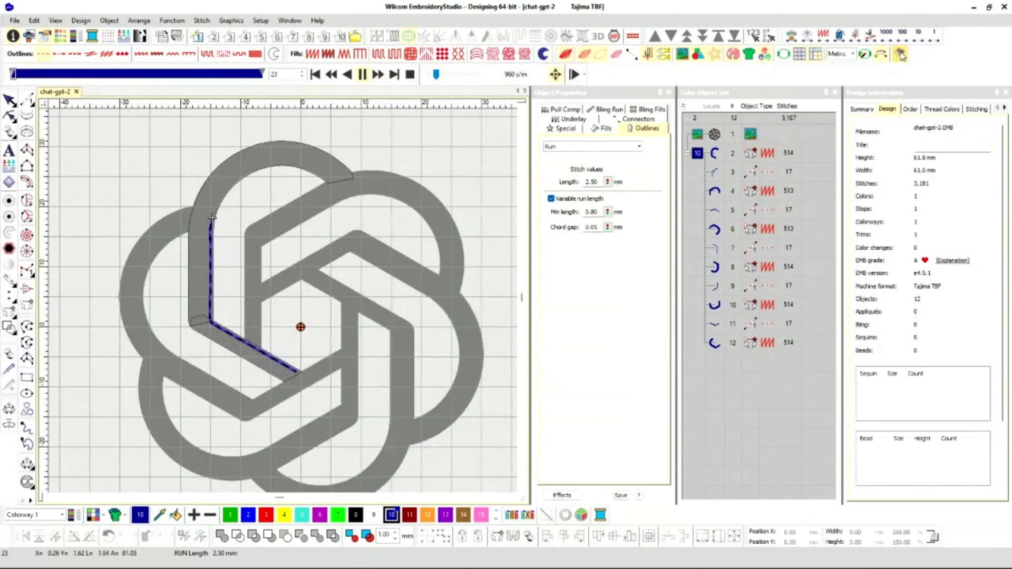
pyautogui.moveTo(436, 75); pyautogui.dragTo(460, 78)
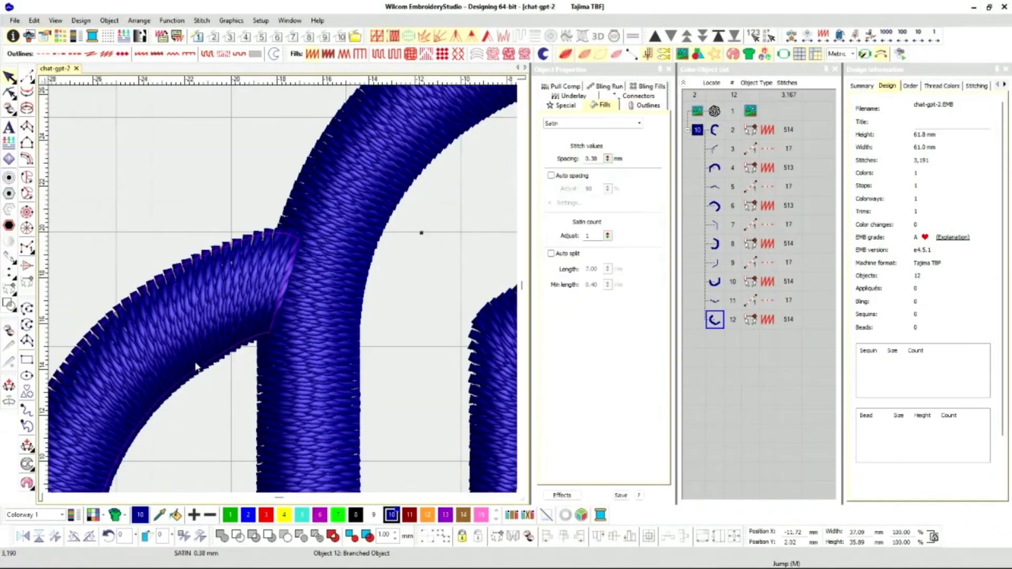
# Step: Reshape the outer end of the left petal so it fits against the edge of the neighboring petal
pyautogui.press('h')
pyautogui.press('t')
pyautogui.scroll(2, 274, 243)
pyautogui.moveTo(277, 262); pyautogui.dragTo(245, 267)
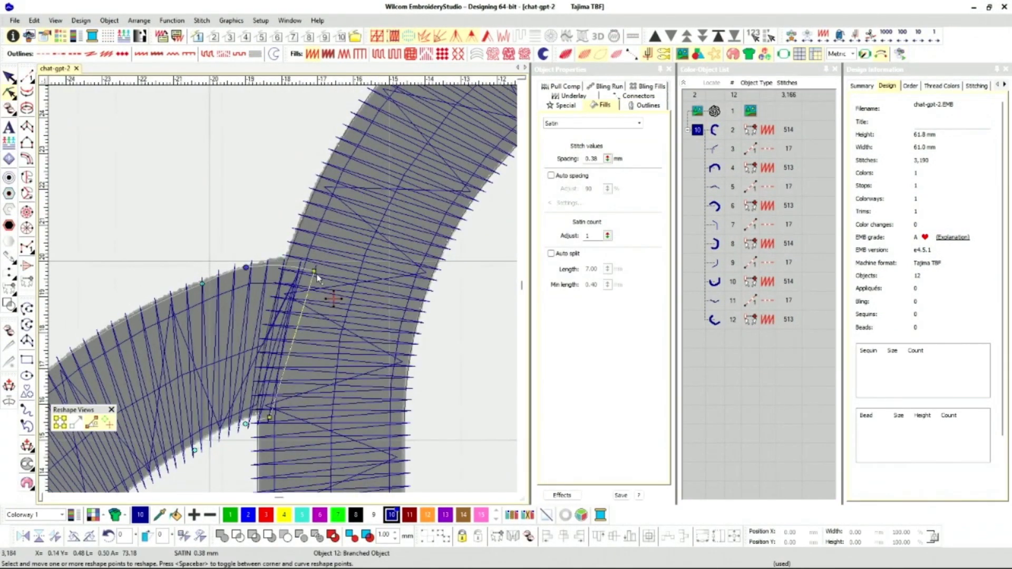
pyautogui.moveTo(316, 274); pyautogui.dragTo(298, 257)
pyautogui.scroll(-6, 322, 253)
pyautogui.click(9, 78)
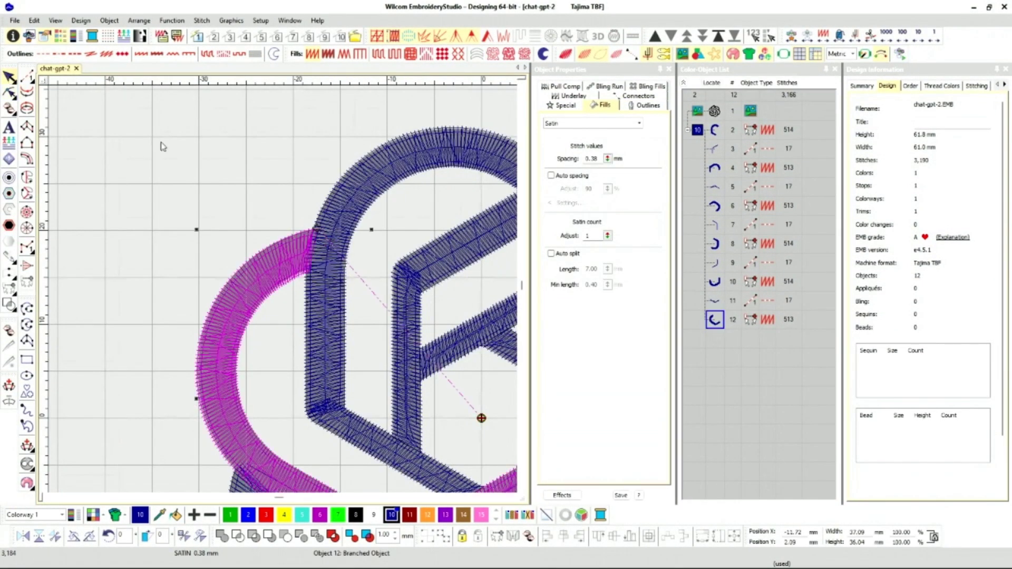
# Step: Reshape the inner end of the petal bar to the right of the center so its corner meets the bar above
pyautogui.scroll(-4, 160, 141)
pyautogui.press('s')
pyautogui.press('h')
pyautogui.scroll(4, 327, 271)
pyautogui.scroll(-2, 487, 326)
pyautogui.press('Escape')
pyautogui.scroll(4, 430, 261)
pyautogui.click(306, 310)
pyautogui.press('h')
pyautogui.moveTo(256, 199); pyautogui.dragTo(261, 206)
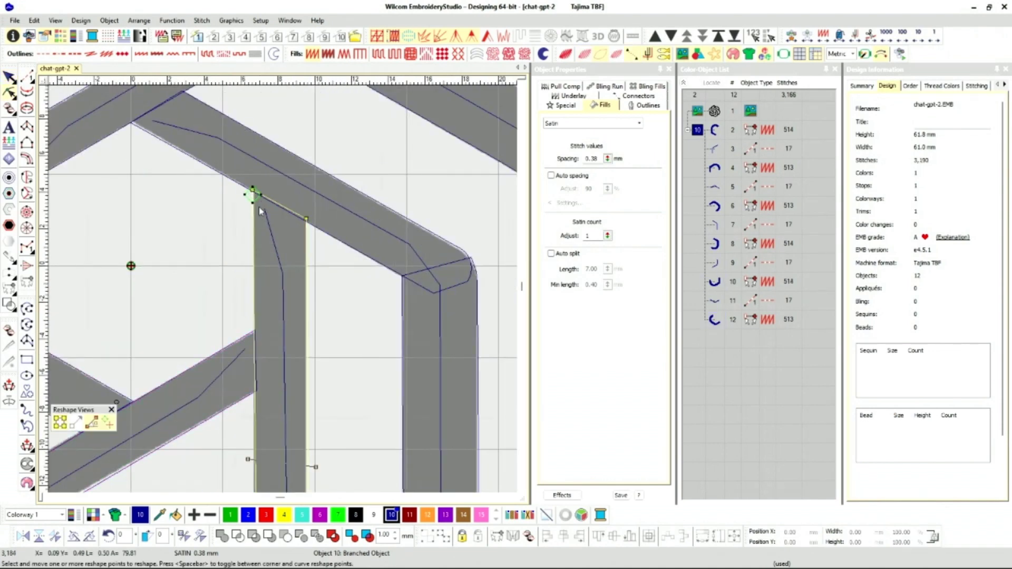
pyautogui.click(9, 77)
# Step: Lock all the dark blue petals and run lines in place and show the whole logo
pyautogui.click(126, 258)
pyautogui.scroll(-4, 328, 299)
pyautogui.scroll(-2, 298, 294)
pyautogui.press('k')
pyautogui.click(118, 307)
pyautogui.press('s')
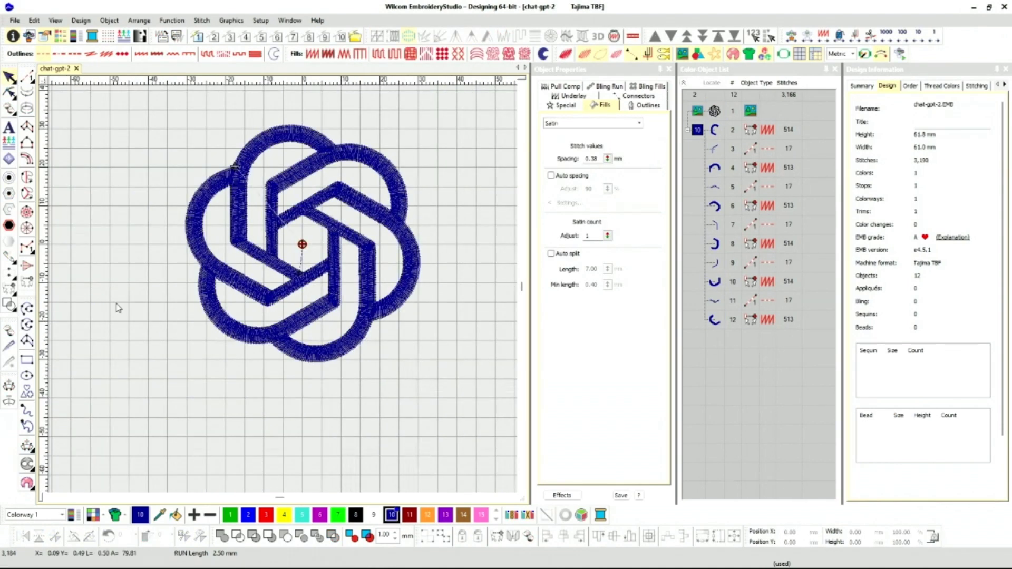
# Step: Digitize the central hexagon as a complex fill with Tatami stitching in green, color 7
pyautogui.click(279, 225)
pyautogui.scroll(6, 279, 225)
pyautogui.click(265, 390)
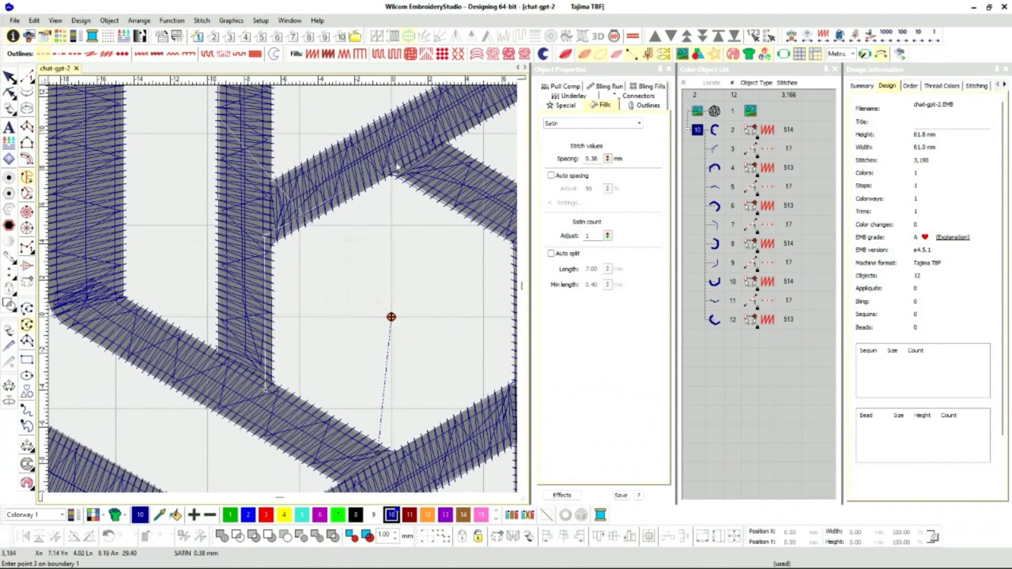
pyautogui.click(390, 161)
pyautogui.click(248, 411)
pyautogui.press('Return')
pyautogui.click(338, 515)
pyautogui.click(378, 54)
pyautogui.press('t')
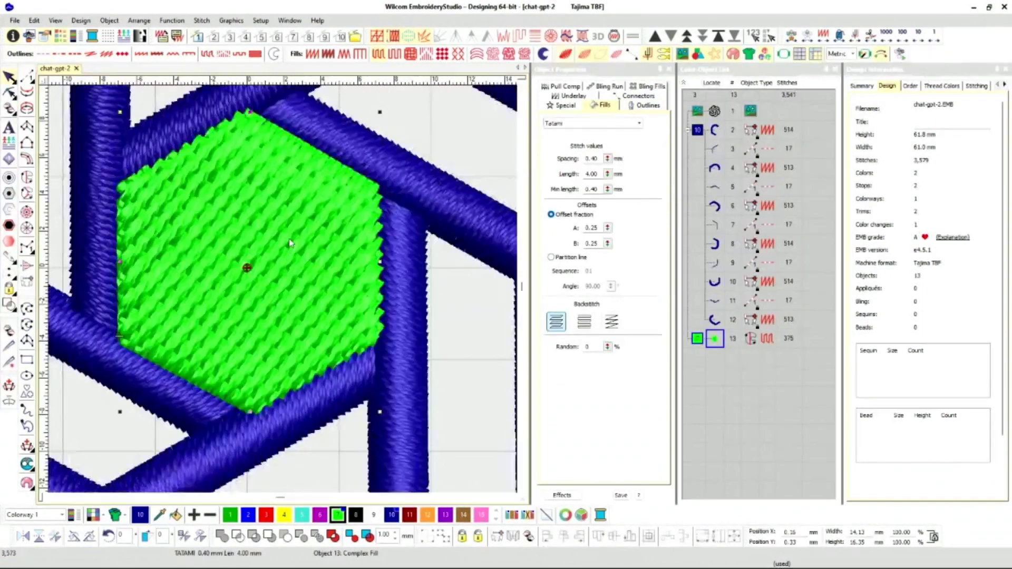
# Step: Turn the hexagon's stitch angle horizontal and move its end point to the upper corner
pyautogui.scroll(-3, 290, 295)
pyautogui.press('h')
pyautogui.moveTo(372, 312); pyautogui.dragTo(393, 357)
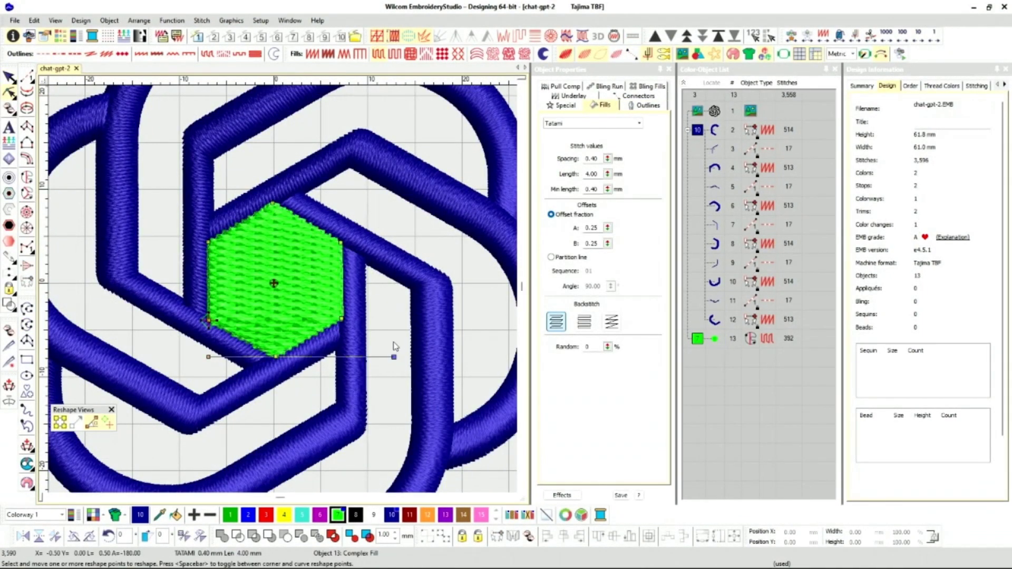
pyautogui.moveTo(208, 323); pyautogui.dragTo(272, 173)
pyautogui.click(14, 78)
pyautogui.click(156, 174)
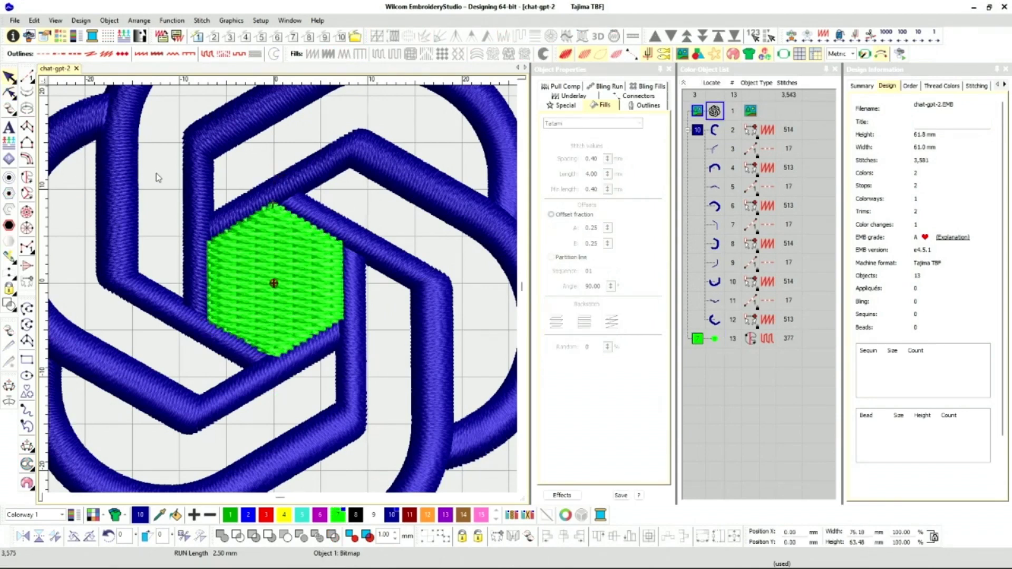
# Step: Draw a run line from the hexagon's upper corner into the upper-left petal opening and color it green, color 7
pyautogui.press('t')
pyautogui.moveTo(156, 174); pyautogui.dragTo(183, 244)
pyautogui.click(26, 309)
pyautogui.click(300, 274)
pyautogui.click(204, 357)
pyautogui.press('Return')
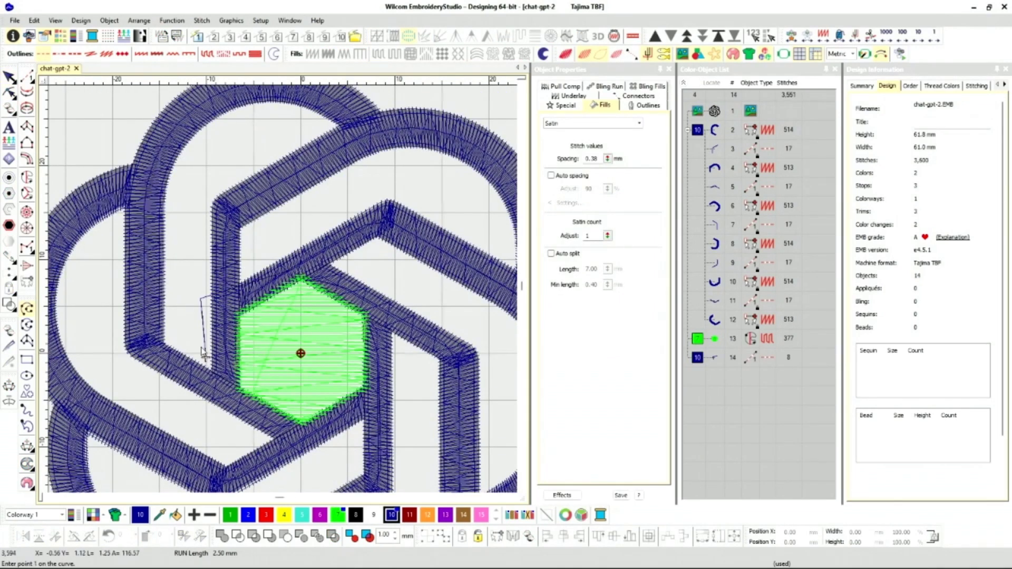
pyautogui.click(427, 191)
# Step: Start a complex turning fill by tracing the straight inner edges of the upper-left petal opening
pyautogui.click(27, 193)
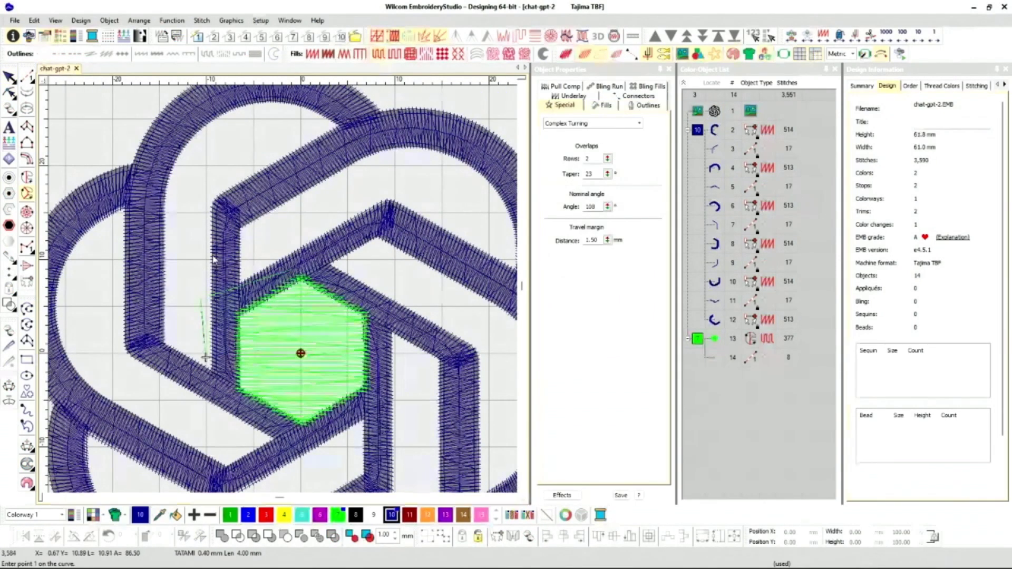
pyautogui.scroll(4, 197, 386)
pyautogui.click(267, 320)
pyautogui.scroll(-2, 283, 214)
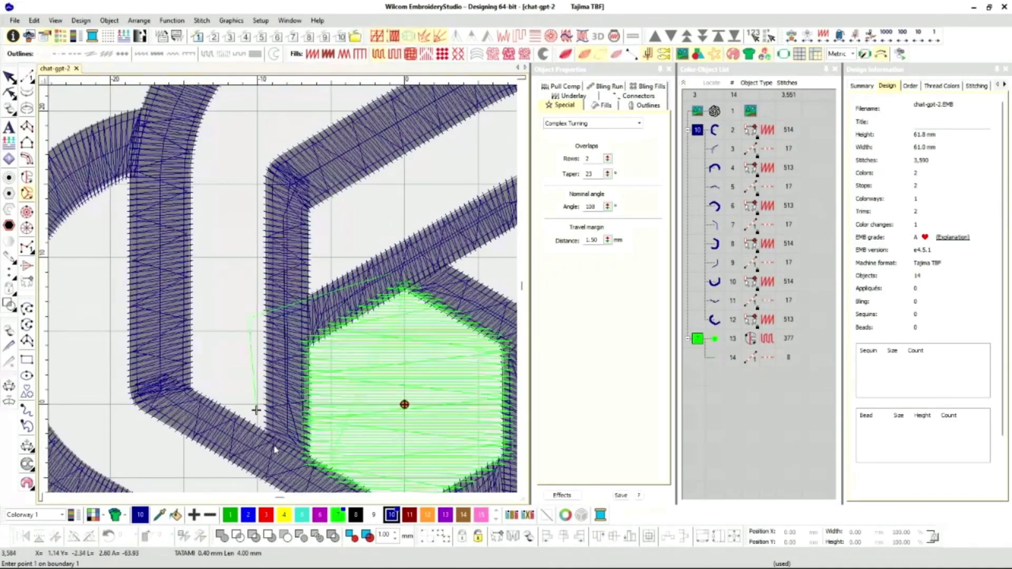
pyautogui.click(287, 159)
pyautogui.scroll(-1, 288, 159)
pyautogui.scroll(5, 414, 150)
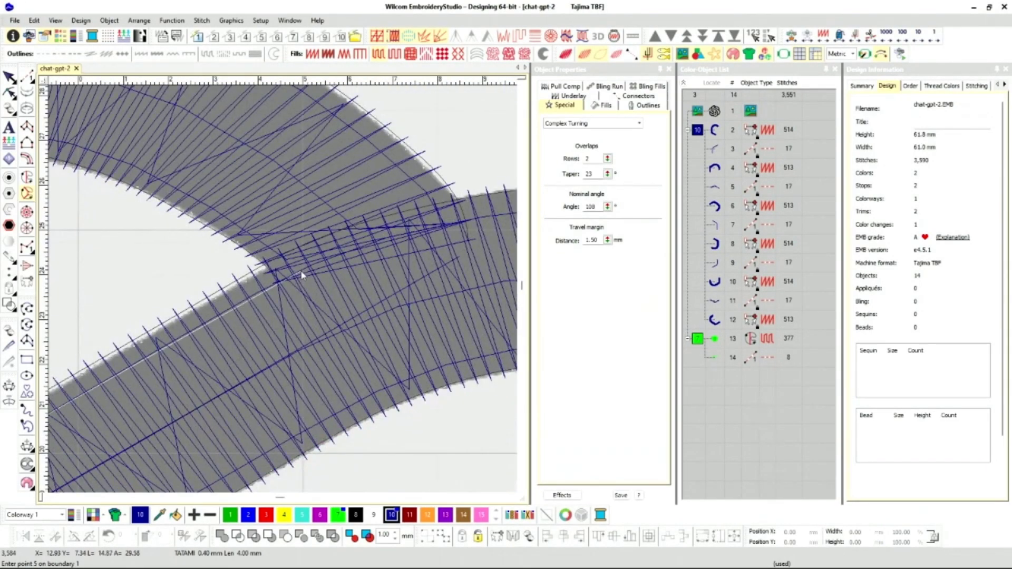
# Step: Trace the rest of the fill outline around the petal opening's tip, curved outer arc and long straight side
pyautogui.rightClick(155, 178)
pyautogui.scroll(-1, 154, 180)
pyautogui.rightClick(117, 178)
pyautogui.rightClick(316, 254)
pyautogui.rightClick(111, 378)
pyautogui.scroll(-2, 95, 411)
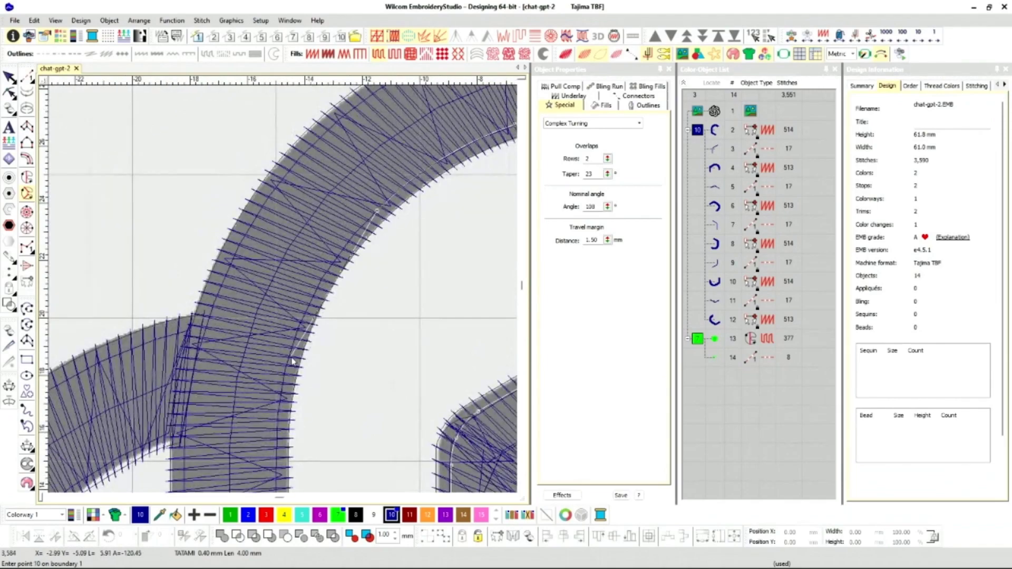
pyautogui.rightClick(293, 354)
pyautogui.scroll(-2, 284, 379)
pyautogui.click(284, 290)
pyautogui.scroll(-3, 283, 291)
pyautogui.scroll(7, 281, 287)
pyautogui.click(285, 297)
pyautogui.scroll(-2, 285, 297)
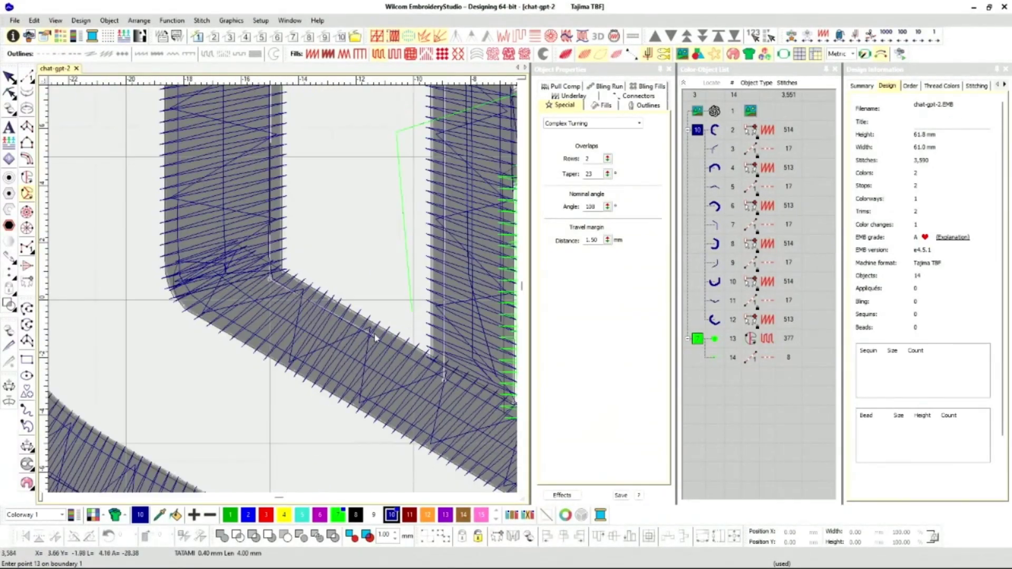
# Step: Close the petal fill's outline, define its stitch angles and generate the Tatami stitches
pyautogui.press('Return')
pyautogui.scroll(-3, 410, 311)
pyautogui.press('Return')
pyautogui.press('Return')
pyautogui.press('Return')
pyautogui.scroll(-1, 287, 312)
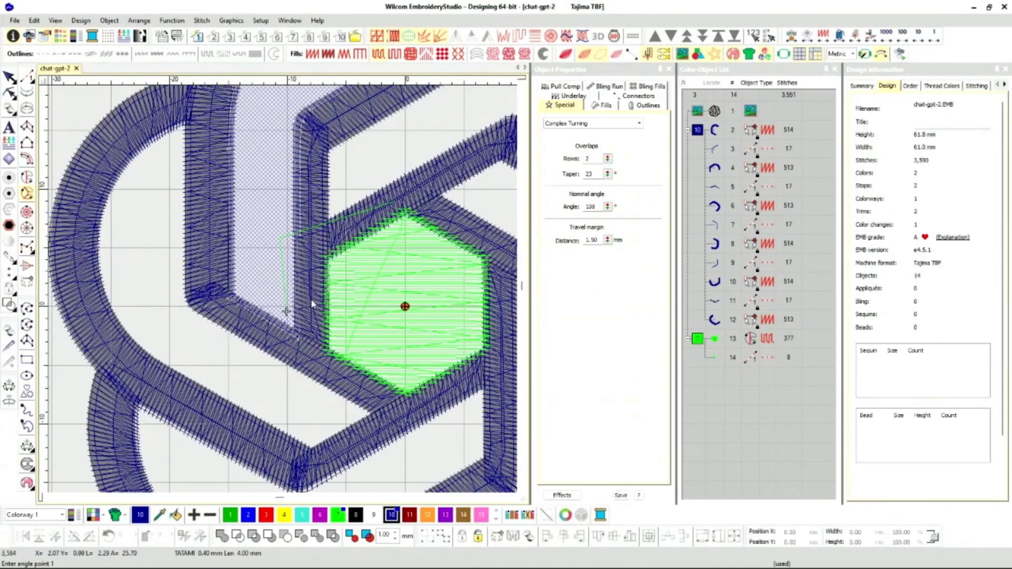
pyautogui.scroll(-2, 198, 245)
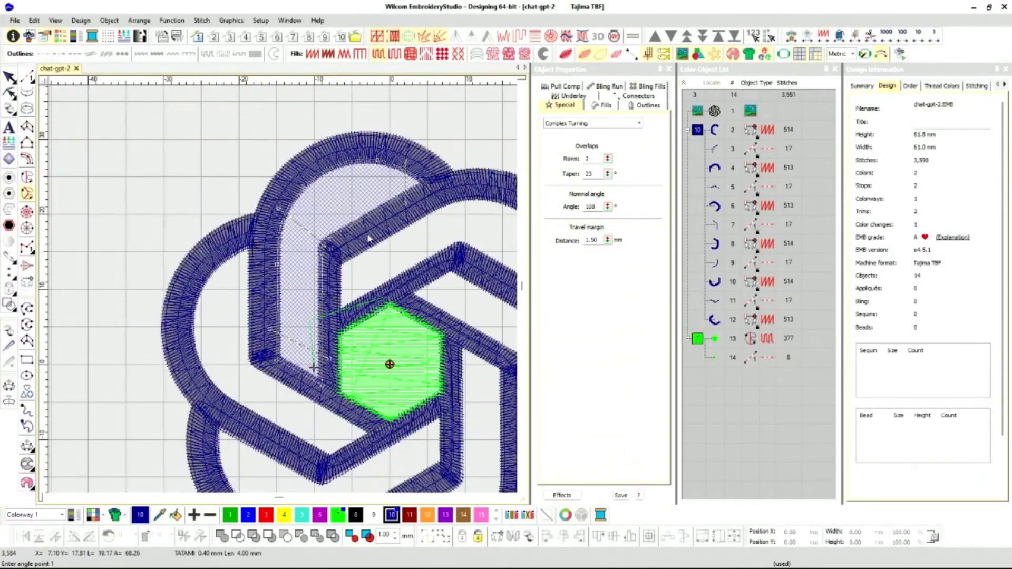
pyautogui.press('Return')
pyautogui.press('Escape')
pyautogui.press('t')
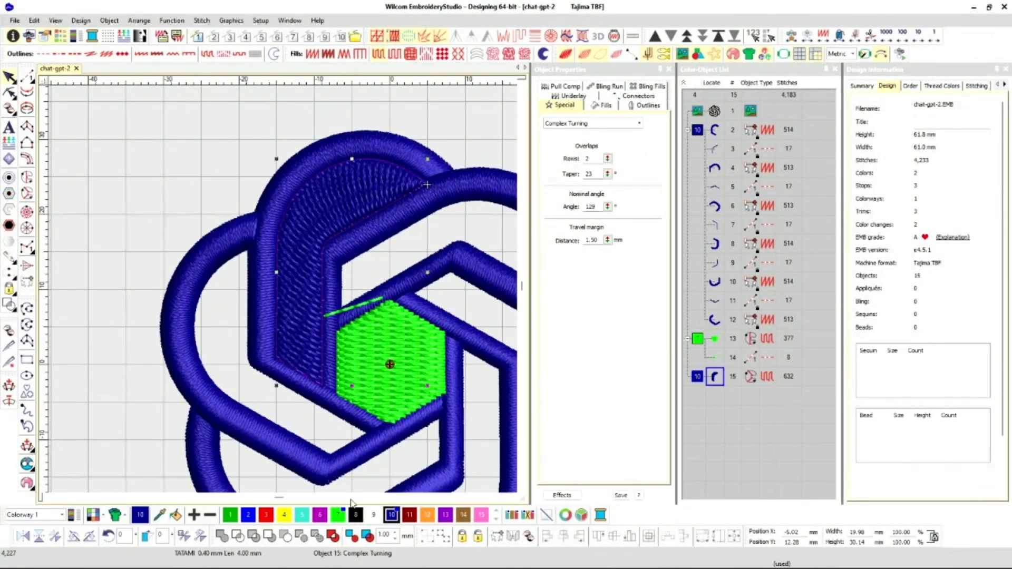
# Step: Recolor the petal fill green, color 7, and add a run line from its tip toward the next petal opening
pyautogui.click(338, 515)
pyautogui.click(601, 172)
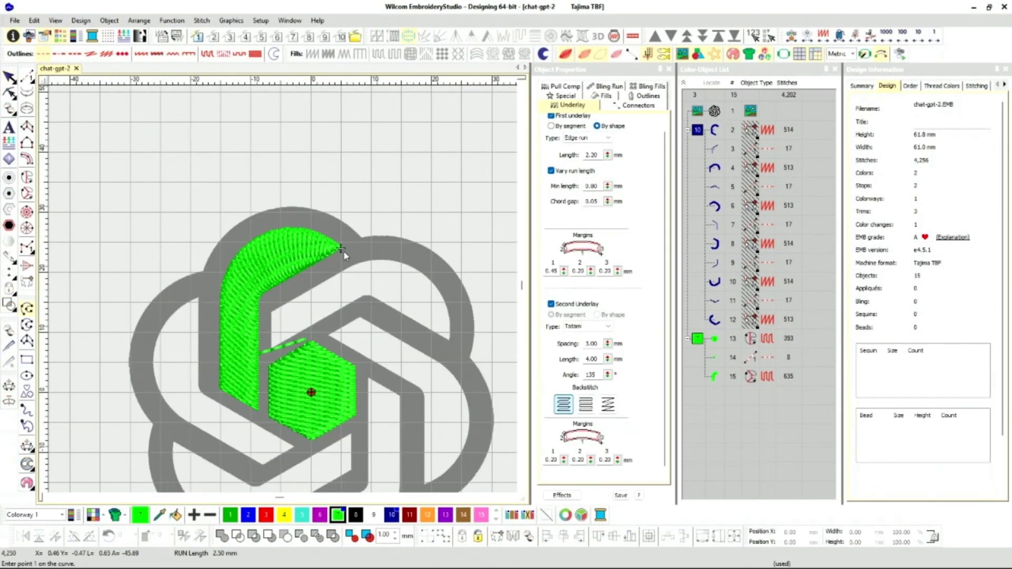
pyautogui.press('Return')
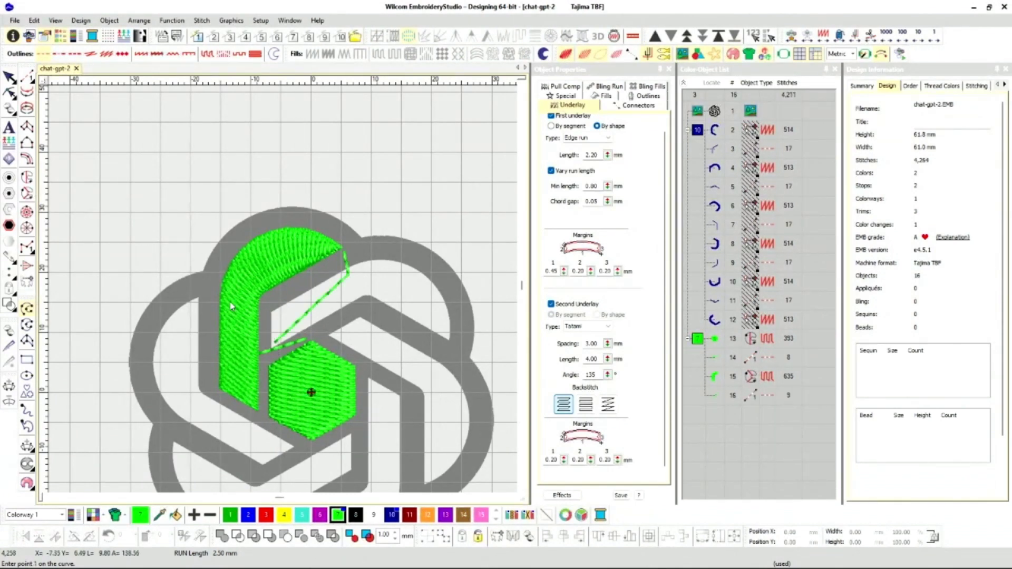
pyautogui.press('Escape')
# Step: Duplicate the petal fill and its run line in black, color 8, and rotate the copy into the next petal opening
pyautogui.keyDown('ctrl'); pyautogui.click(248, 321); pyautogui.keyUp('ctrl')
pyautogui.hotkey('ctrl', 'd')
pyautogui.click(356, 515)
pyautogui.click(322, 245)
pyautogui.moveTo(347, 228); pyautogui.dragTo(408, 337)
pyautogui.moveTo(205, 313); pyautogui.dragTo(283, 325)
# Step: Duplicate the black petal fill with its run line in dark red, color 11, and rotate the copy into the third opening
pyautogui.scroll(-1, 316, 327)
pyautogui.hotkey('ctrl', 'd')
pyautogui.click(409, 514)
pyautogui.click(312, 261)
pyautogui.moveTo(344, 227); pyautogui.dragTo(363, 323)
pyautogui.moveTo(237, 222); pyautogui.dragTo(274, 289)
# Step: Duplicate the three petal fills together with their run lines and color the copies dark blue, color 10
pyautogui.moveTo(136, 200); pyautogui.dragTo(382, 381)
pyautogui.keyDown('ctrl'); pyautogui.click(711, 339); pyautogui.keyUp('ctrl')
pyautogui.scroll(-3, 373, 348)
pyautogui.scroll(2, 262, 263)
pyautogui.hotkey('ctrl', 'd')
pyautogui.click(390, 515)
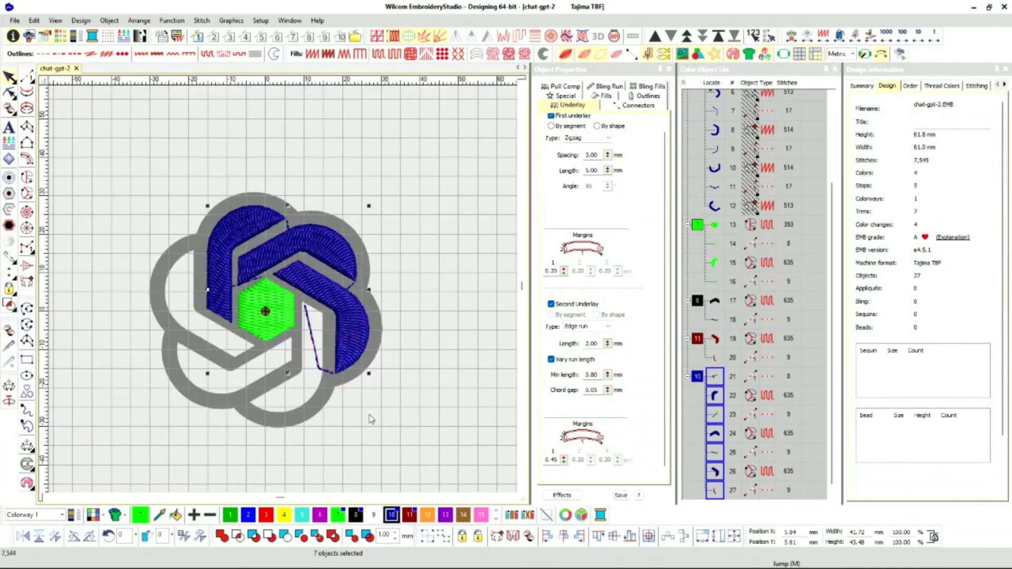
# Step: Turn the dark blue copies onto the three uncovered petal openings and recolor the fills green, color 7
pyautogui.moveTo(371, 210); pyautogui.dragTo(258, 408)
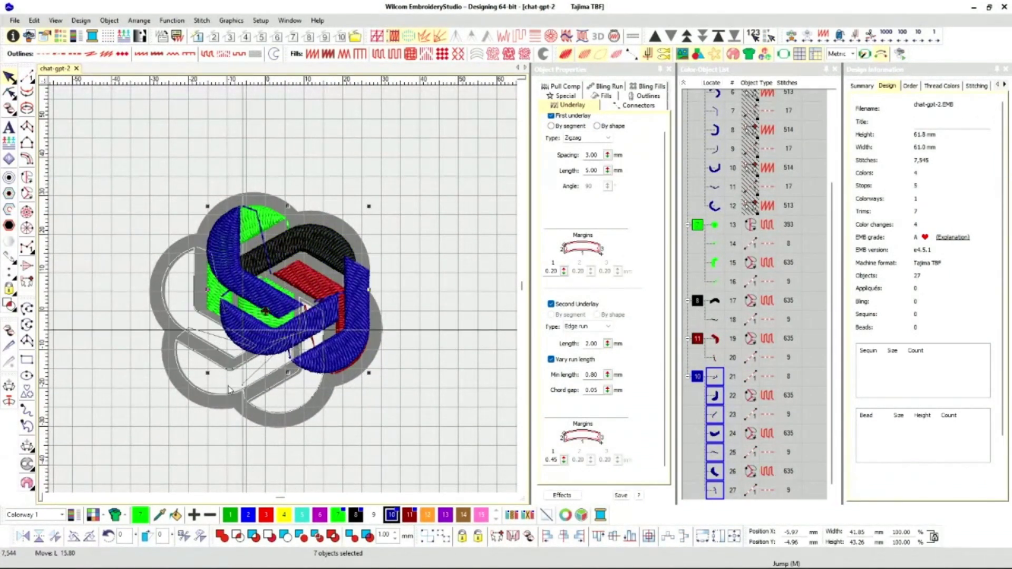
pyautogui.click(338, 515)
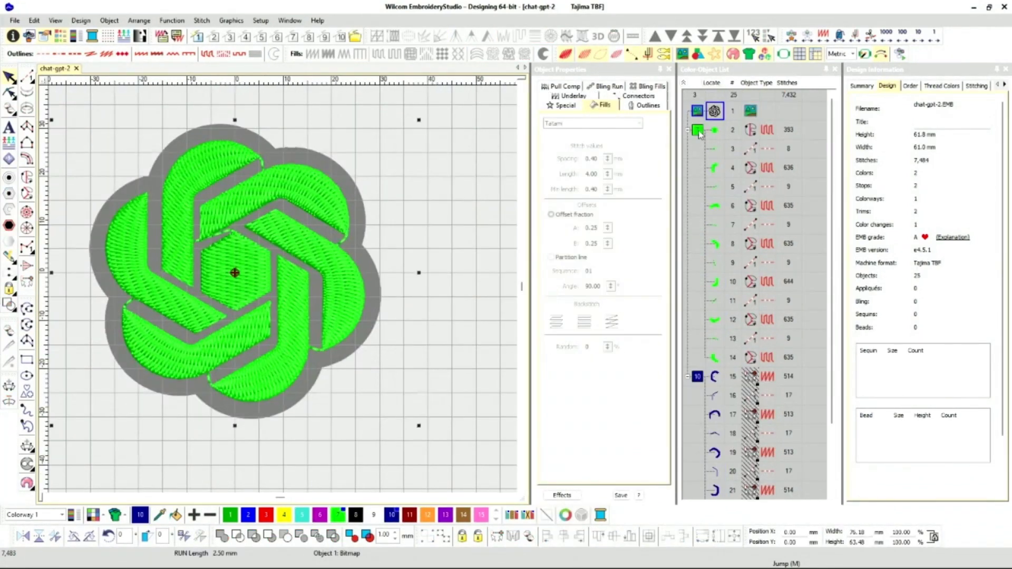
# Step: Recolor all the fills white, color 9, and unhide the dark blue petal outlines
pyautogui.click(698, 131)
pyautogui.click(374, 515)
pyautogui.rightClick(690, 122)
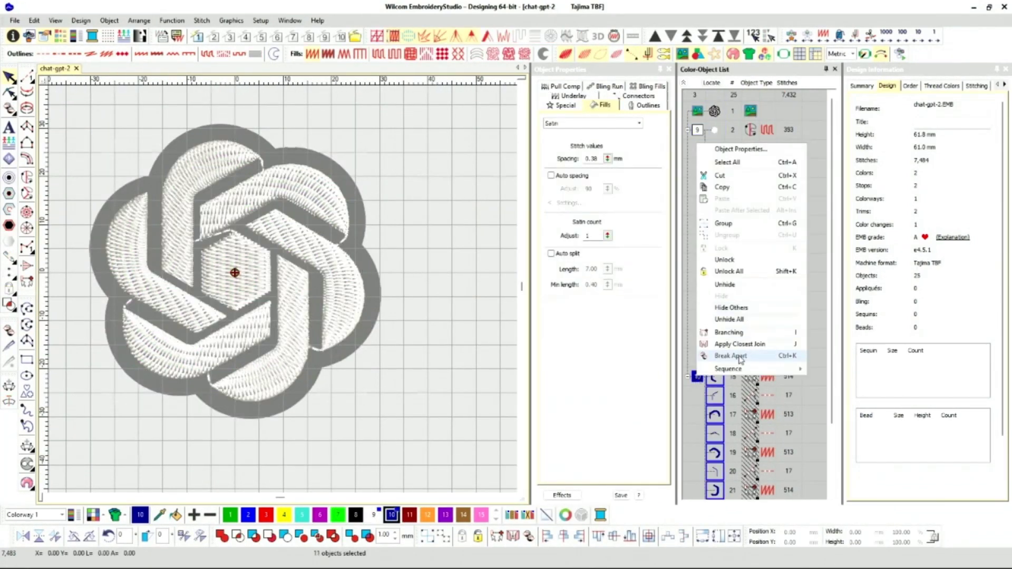
pyautogui.click(738, 323)
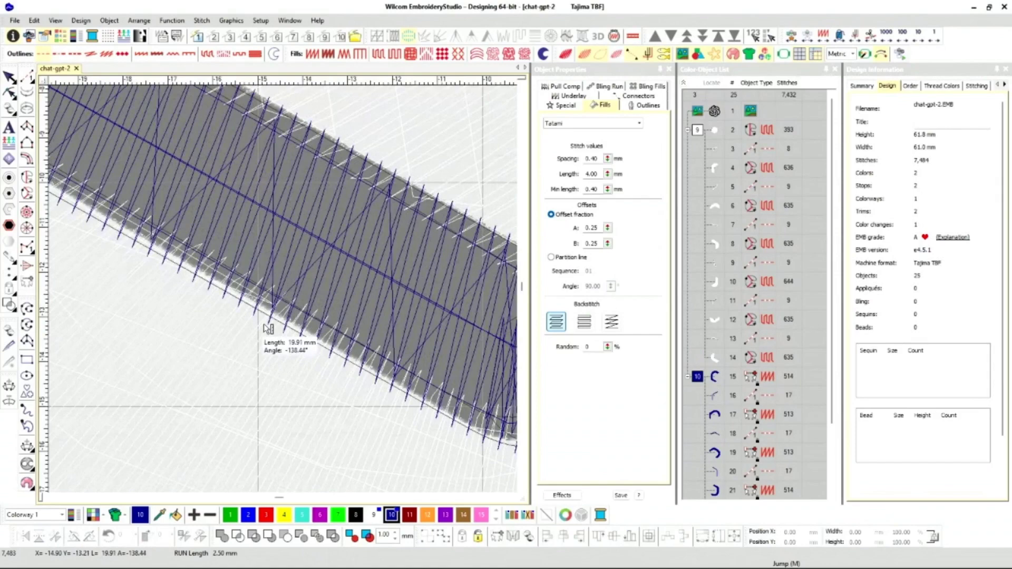
# Step: Measure the width of the dark blue satin bands along a straight section and at the lower corner
pyautogui.moveTo(260, 451); pyautogui.dragTo(362, 169)
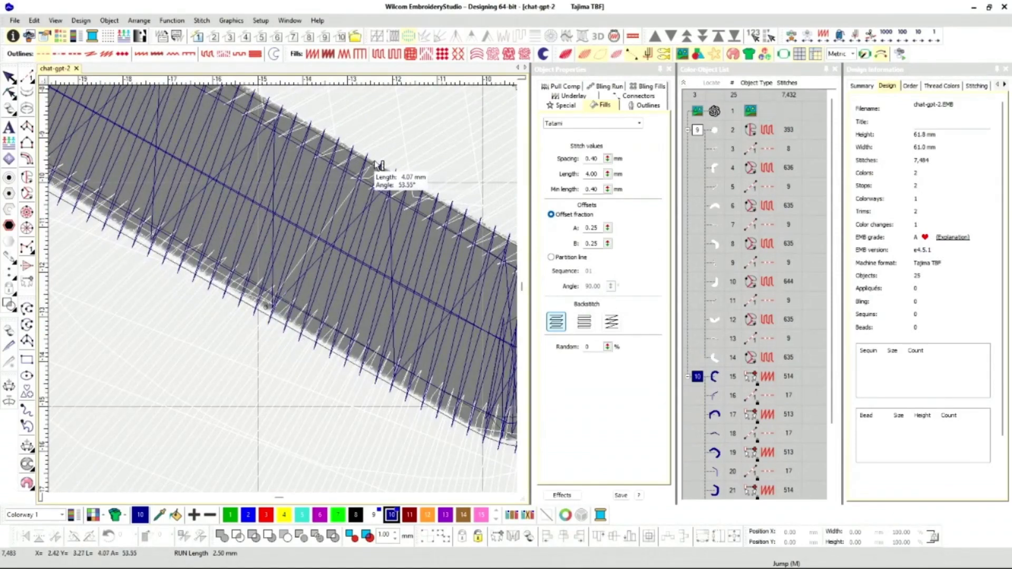
pyautogui.scroll(-3, 362, 169)
pyautogui.moveTo(353, 303); pyautogui.dragTo(325, 387)
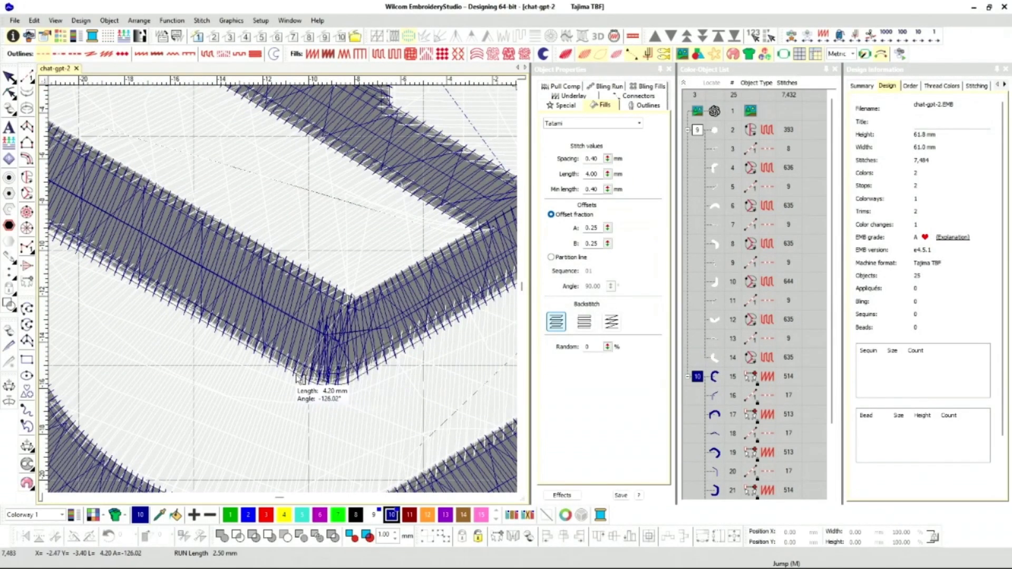
pyautogui.scroll(-4, 299, 384)
# Step: Set the pull compensation to 0.35 mm for the white fills and 0.3 mm for the dark blue satin petals
pyautogui.click(700, 131)
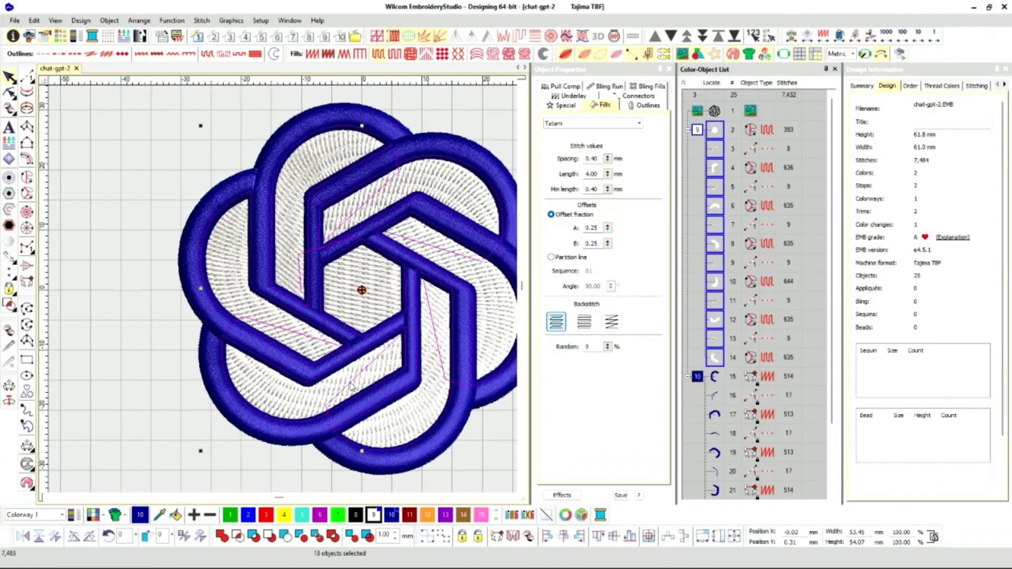
pyautogui.click(572, 87)
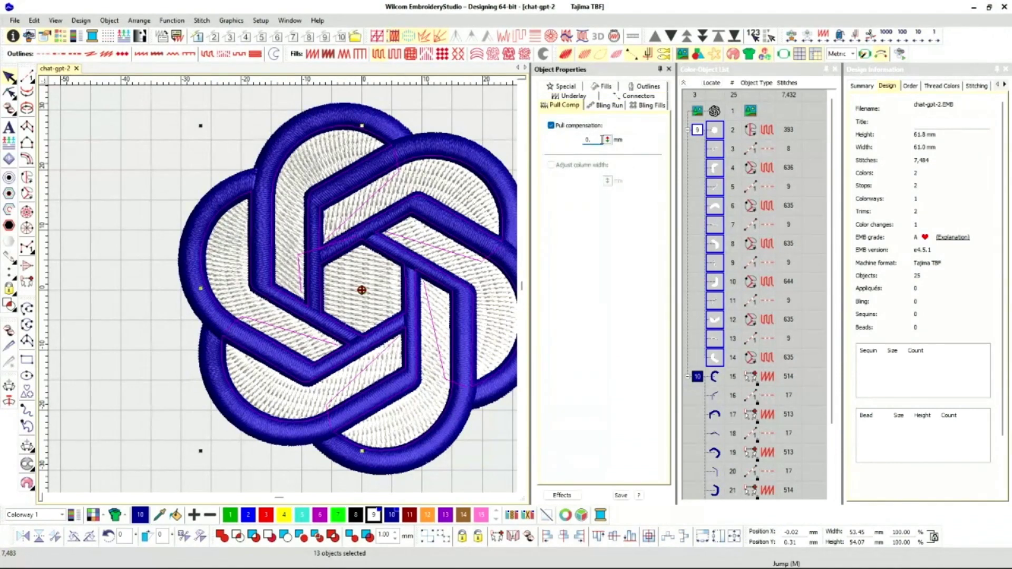
pyautogui.write('35')
pyautogui.press('Return')
pyautogui.click(696, 376)
pyautogui.moveTo(590, 140); pyautogui.dragTo(601, 139)
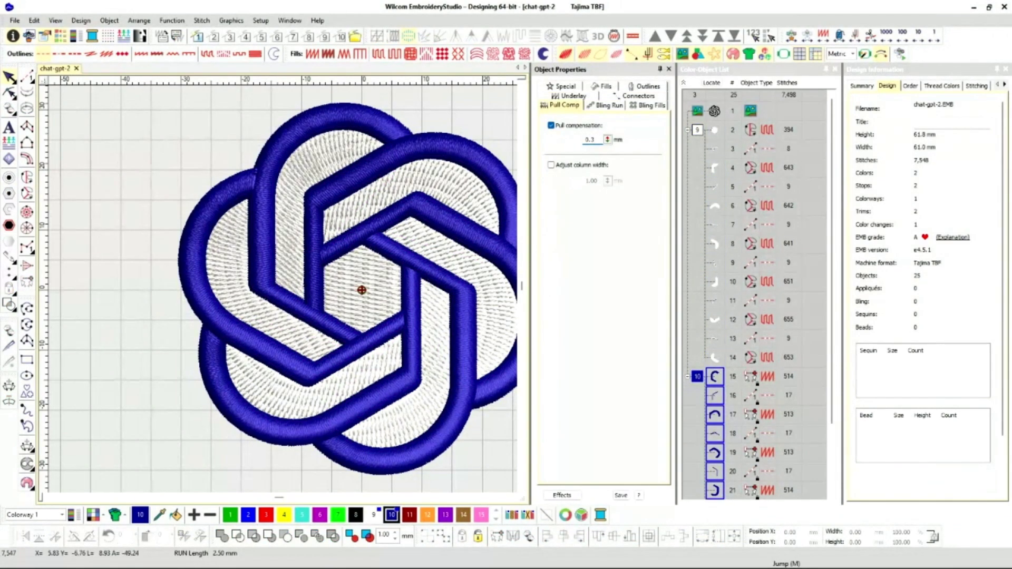
# Step: Measure the overlap between the white fill and the satin petals and inspect the stitches along the petal edges
pyautogui.press('t')
pyautogui.scroll(8, 167, 306)
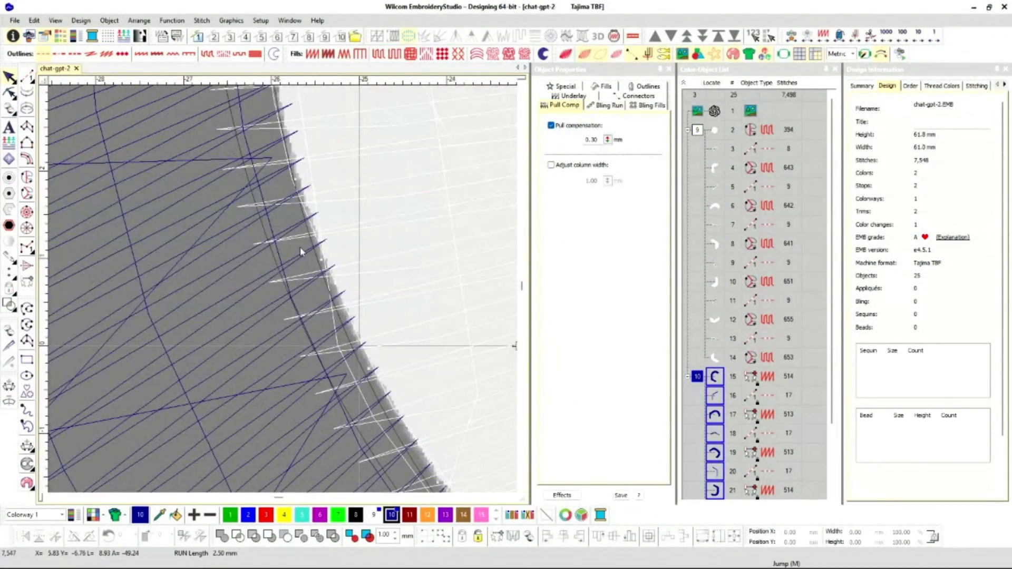
pyautogui.press('m')
pyautogui.click(238, 206)
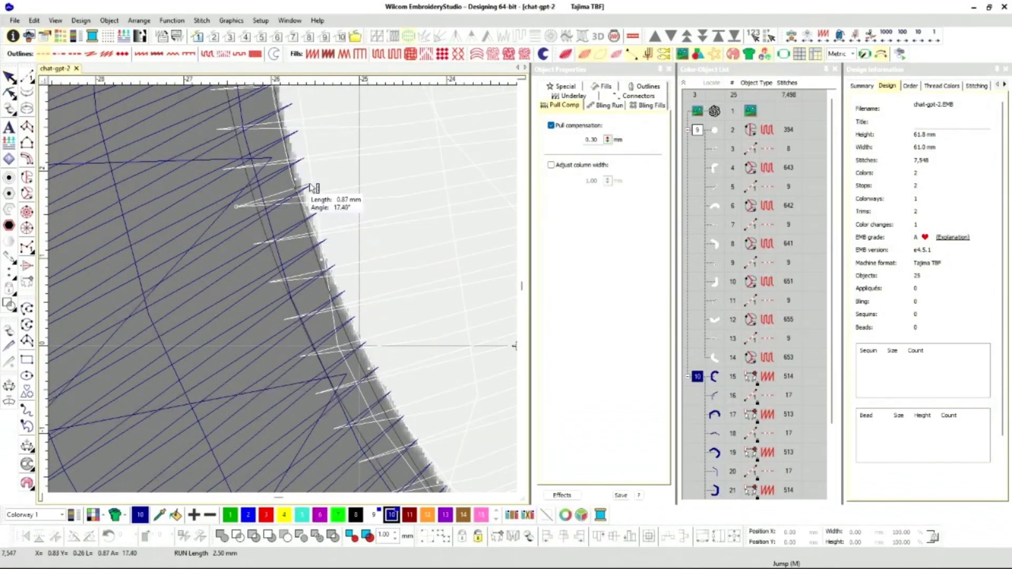
pyautogui.scroll(-6, 301, 287)
pyautogui.scroll(2, 287, 232)
pyautogui.scroll(-4, 282, 295)
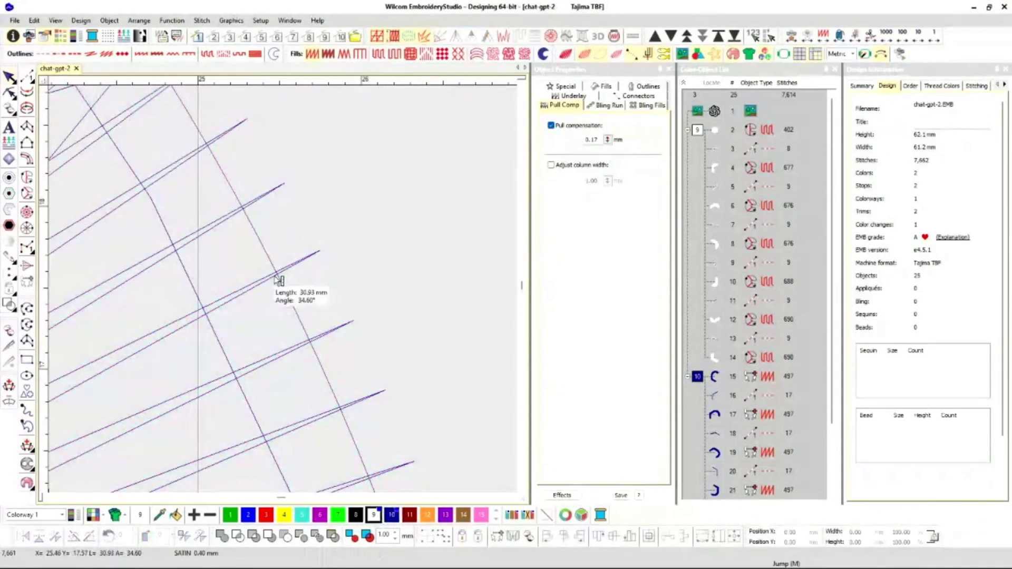
pyautogui.scroll(-5, 320, 255)
pyautogui.scroll(3, 282, 293)
pyautogui.scroll(-3, 222, 297)
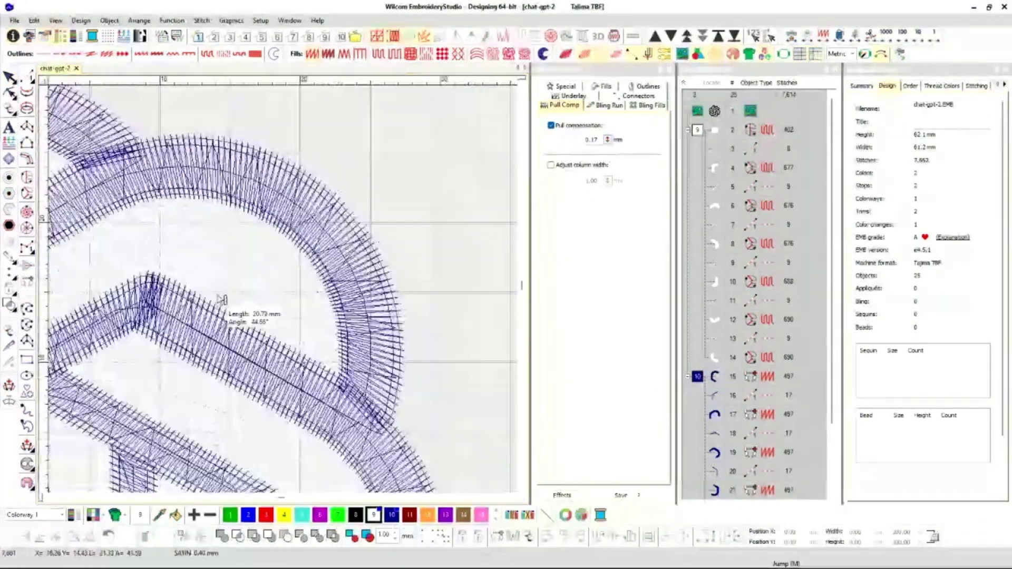
# Step: Draw a white zigzagging run line across the whole logo as a base underneath the fills
pyautogui.scroll(4, 283, 293)
pyautogui.scroll(-2, 350, 357)
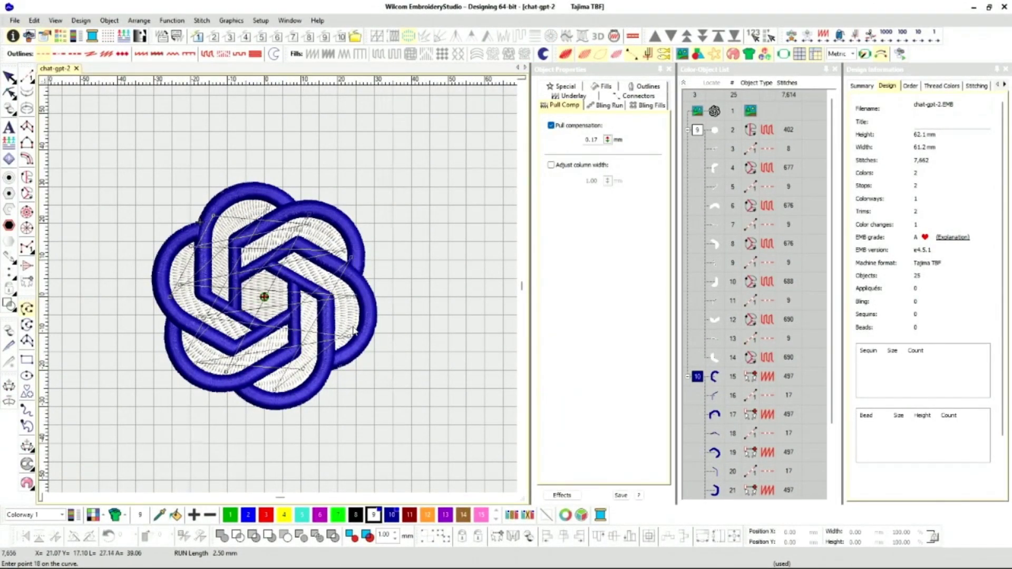
pyautogui.press('Return')
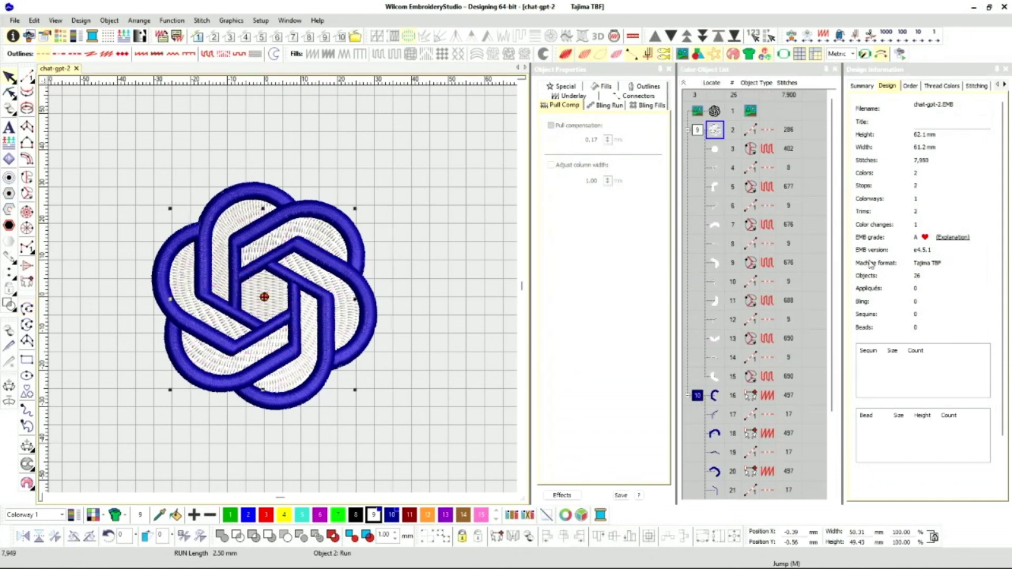
# Step: Play the stitch simulation of the whole design at 70320 stitches per minute to check the sewing sequence
pyautogui.hotkey('ctrl', 'r')
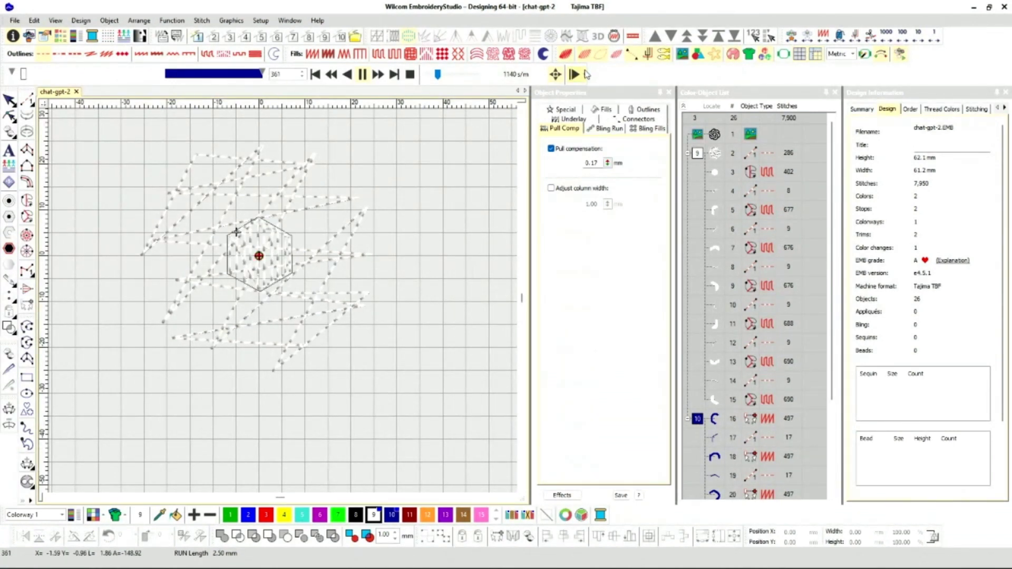
pyautogui.click(471, 73)
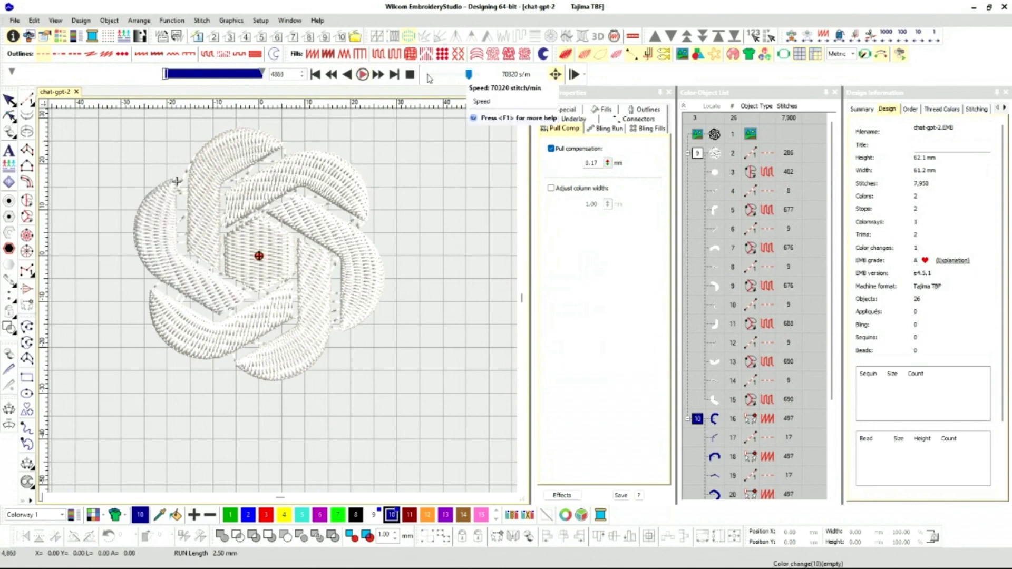
pyautogui.click(363, 75)
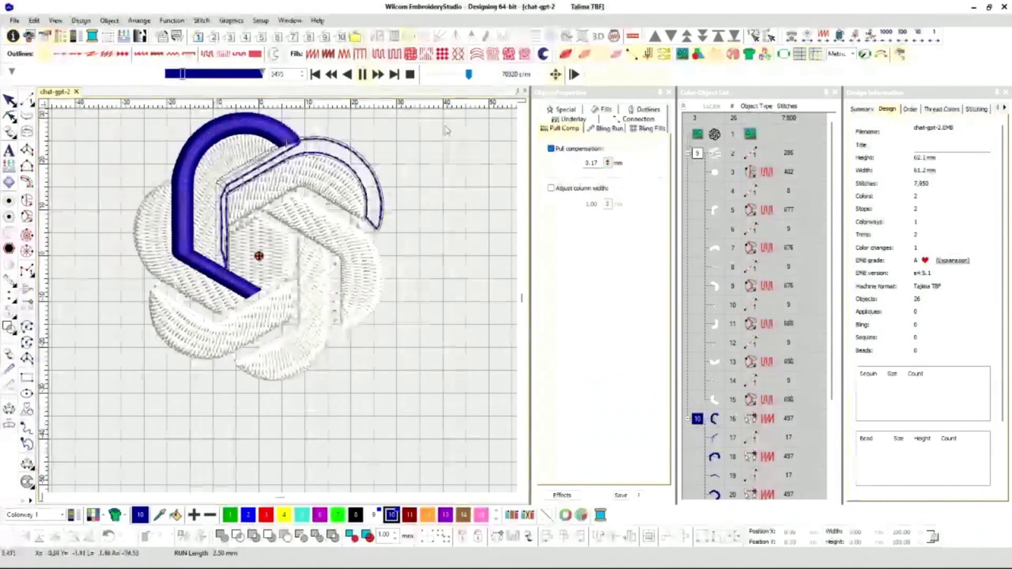